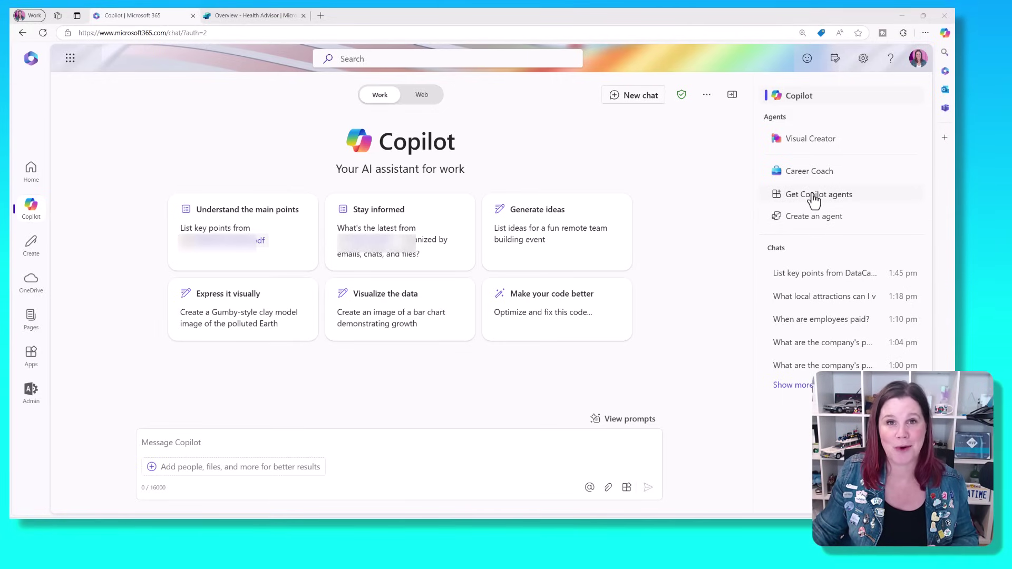
# Browse the Copilot agents catalogue past Jira Cloud, Miro, TeamViewer, Trello and Idea Coach
pyautogui.click(814, 199)
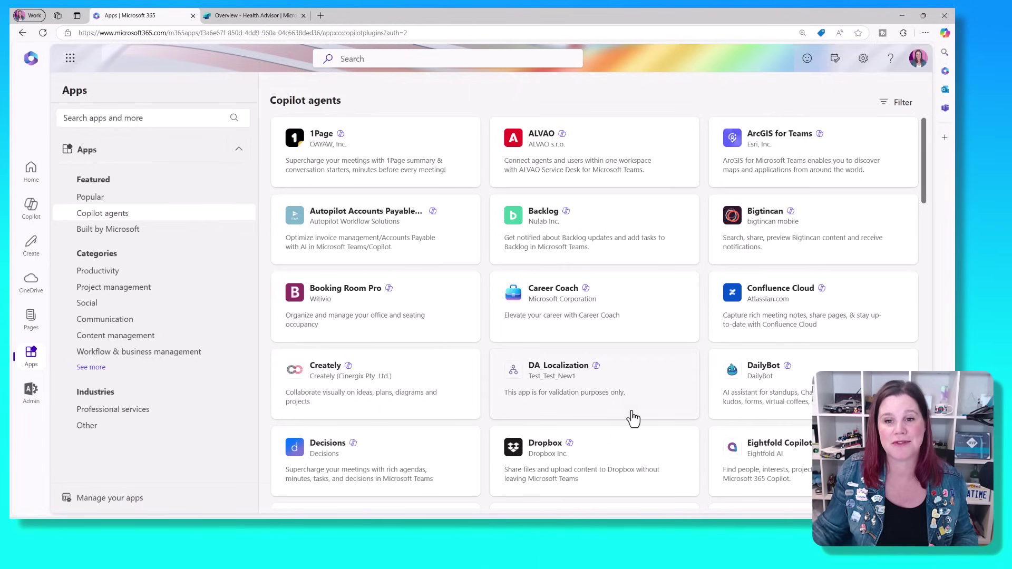
pyautogui.scroll(-5, 633, 419)
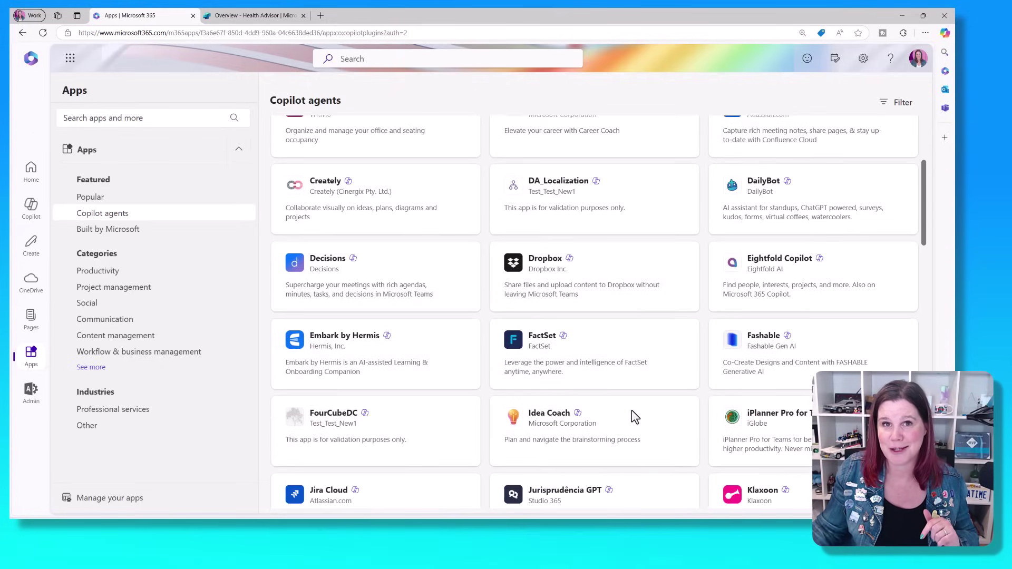
pyautogui.scroll(-7, 635, 418)
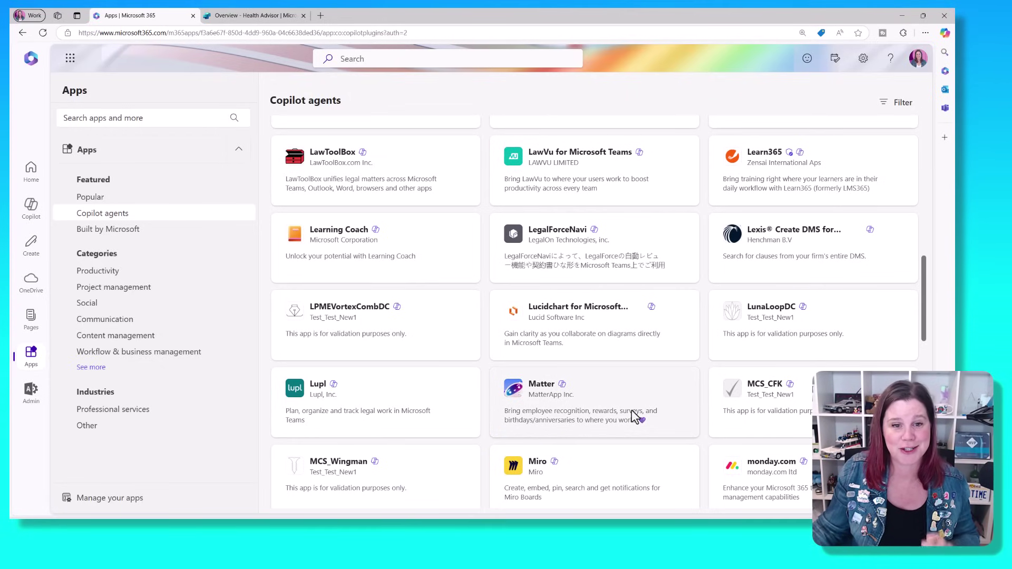
pyautogui.scroll(-7, 635, 416)
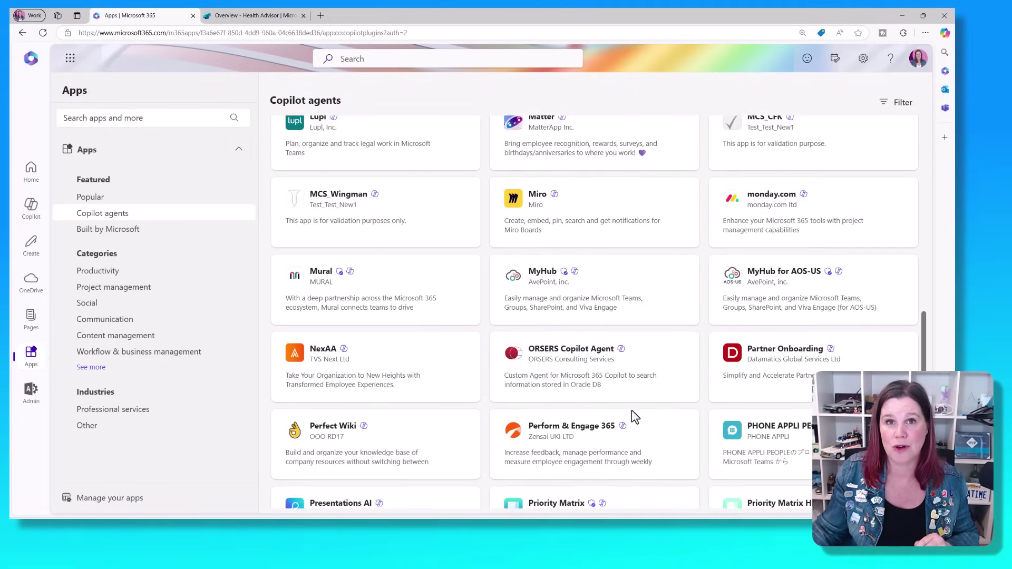
pyautogui.scroll(-6, 635, 418)
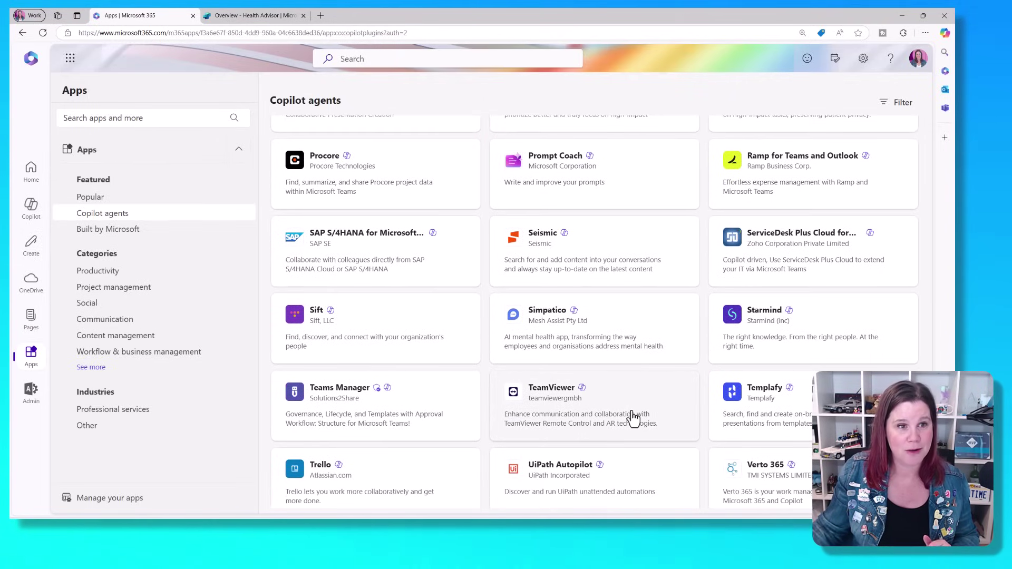
pyautogui.scroll(2, 635, 418)
pyautogui.scroll(11, 635, 417)
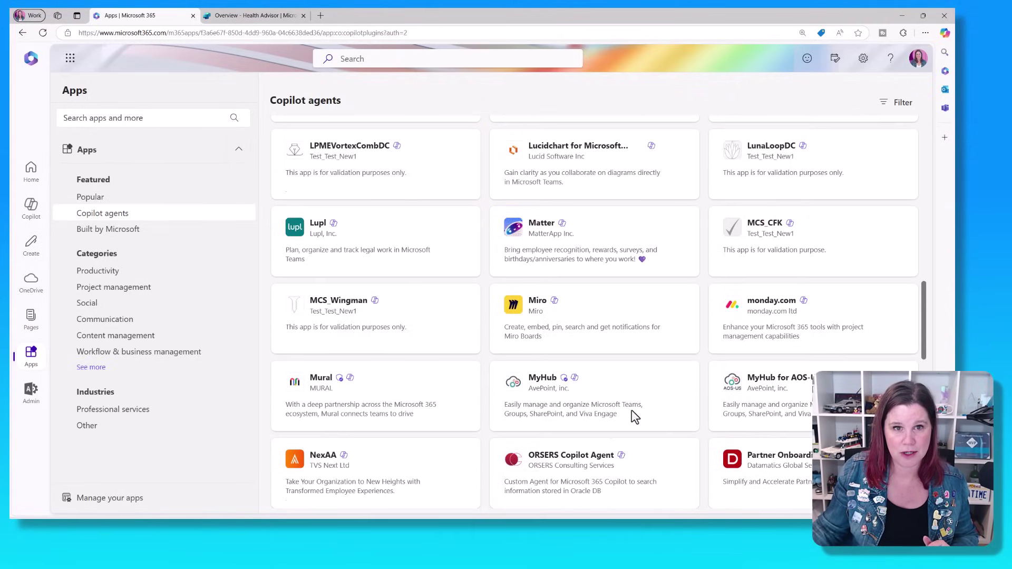
pyautogui.scroll(6, 634, 417)
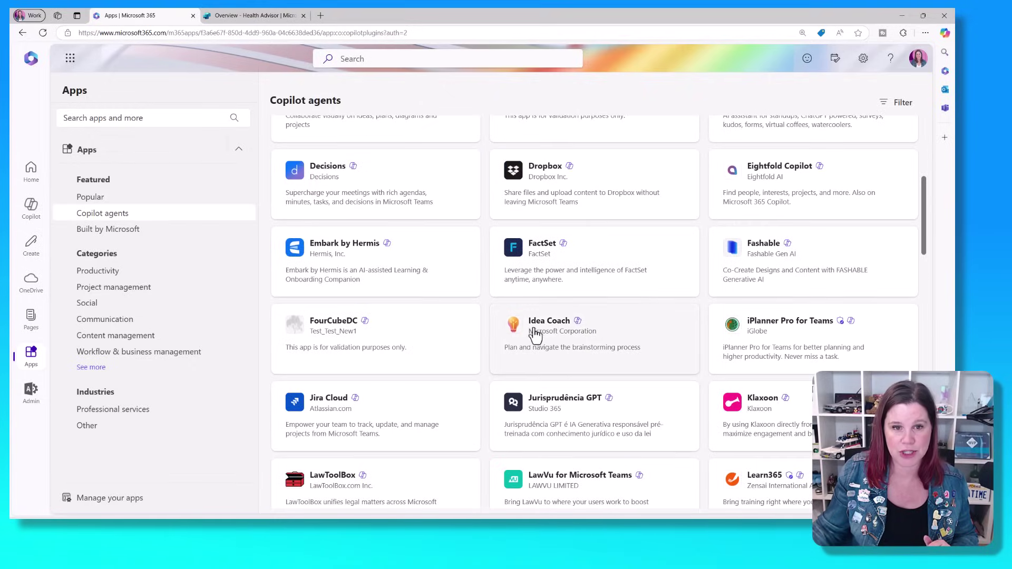
# Add the Idea Coach agent to Copilot from its details card
pyautogui.click(535, 340)
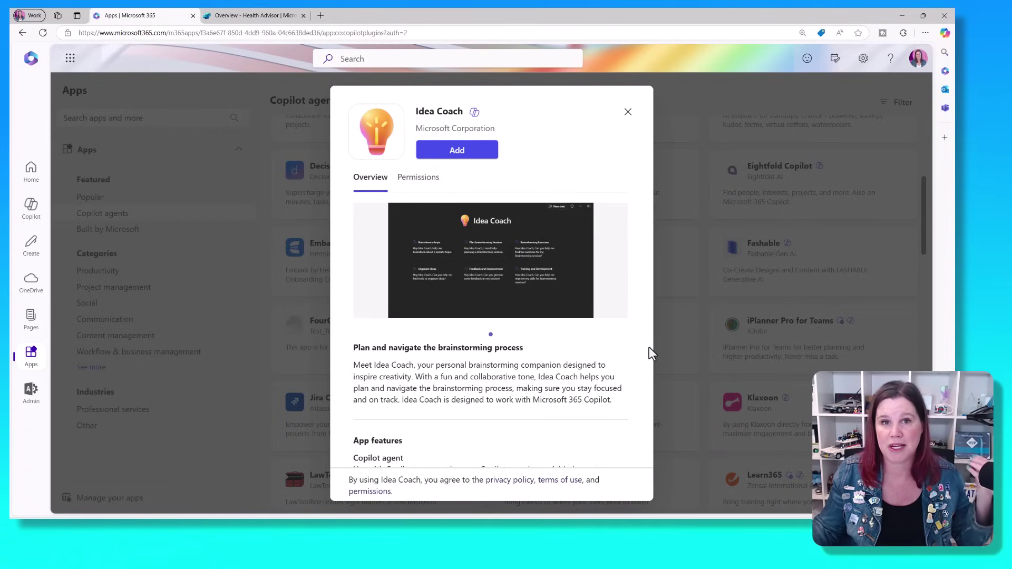
pyautogui.click(481, 156)
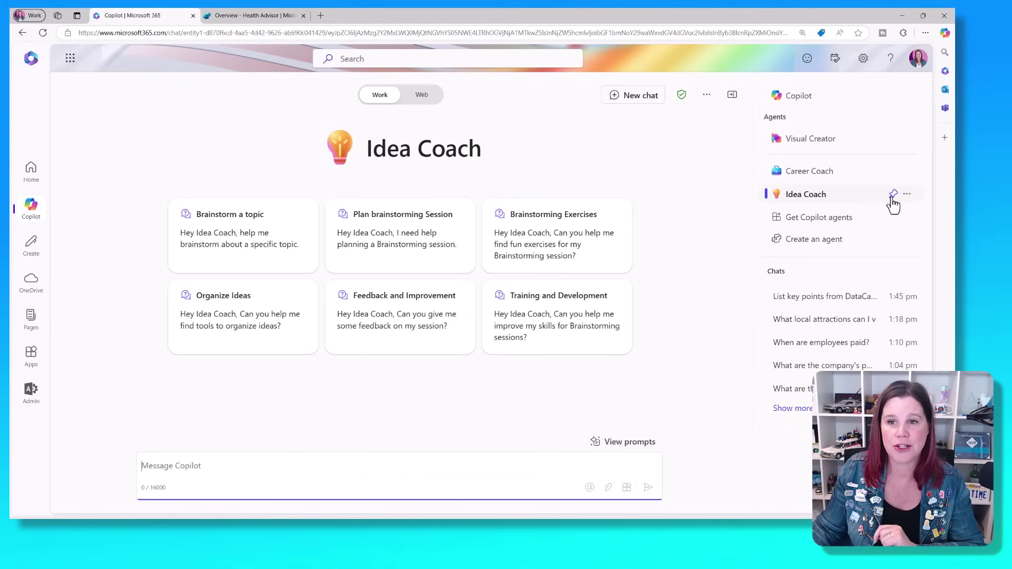
# Pin Idea Coach to the top of the agents list and uninstall Career Coach
pyautogui.click(893, 194)
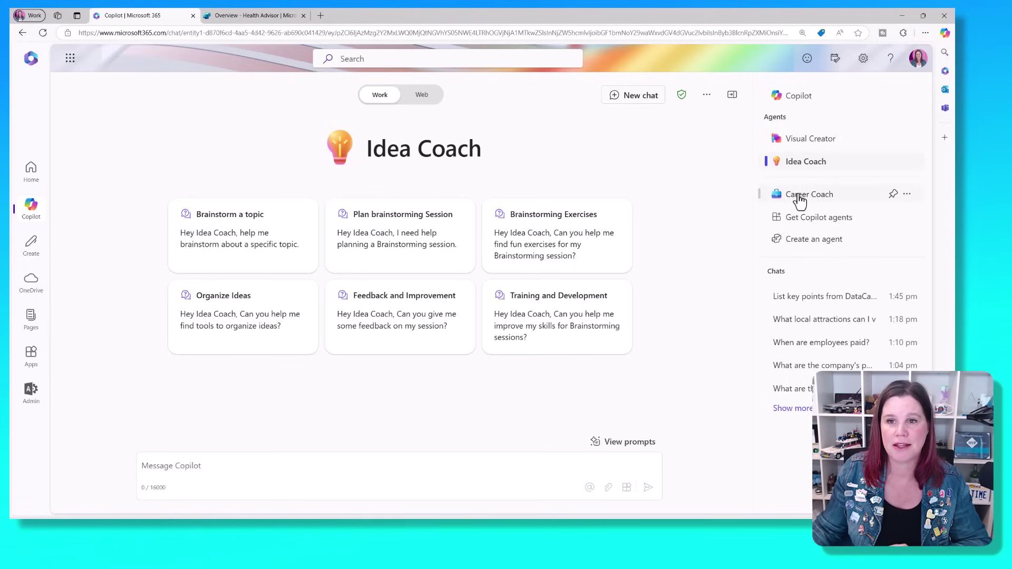
pyautogui.click(907, 195)
pyautogui.click(879, 219)
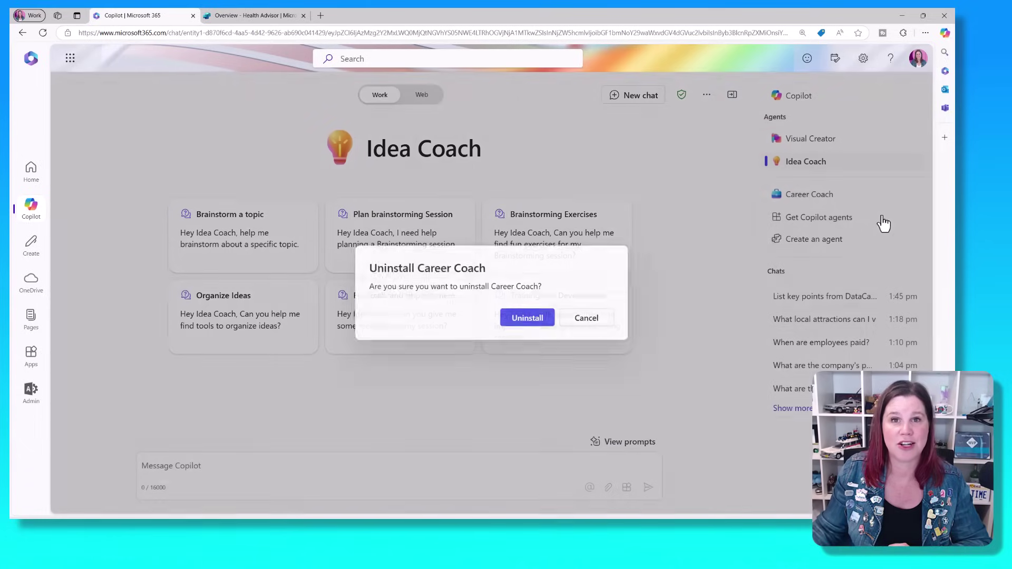
pyautogui.click(534, 323)
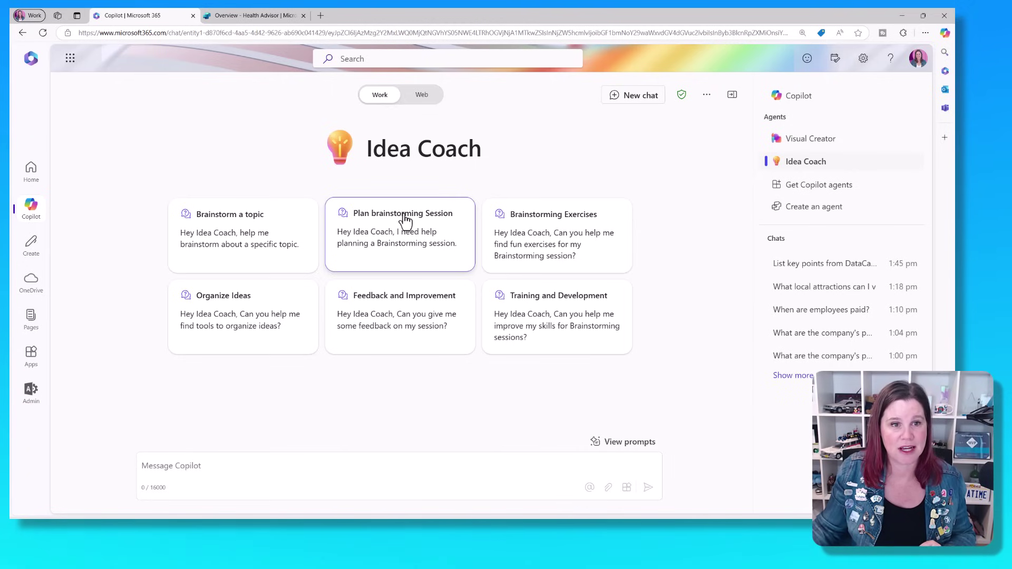
# Send Idea Coach the Brainstorming Exercises starter prompt asking for fun exercises
pyautogui.click(547, 237)
pyautogui.click(657, 489)
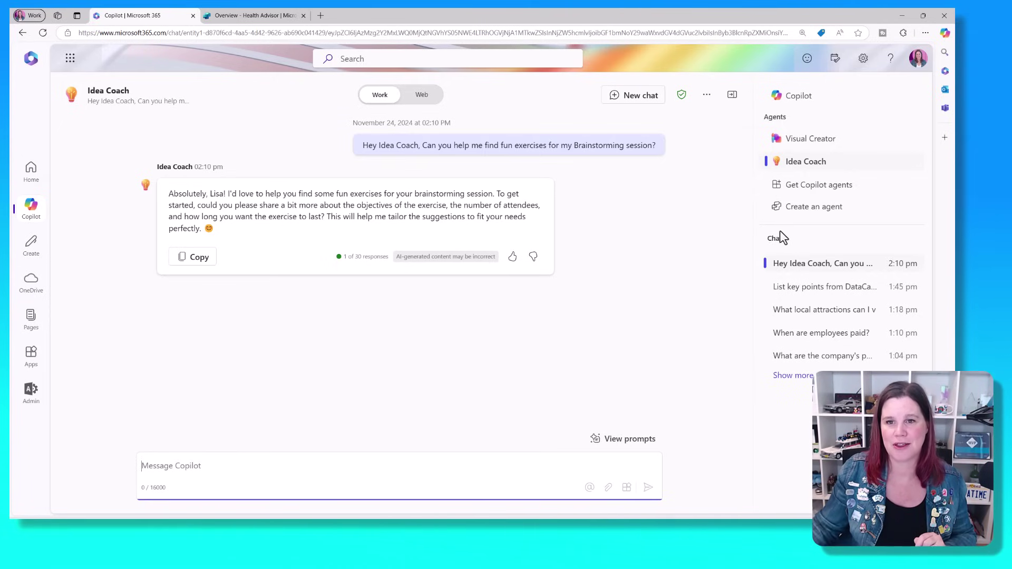
# Start a blank My Copilot Agent draft in the Copilot Studio agent builder
pyautogui.click(800, 219)
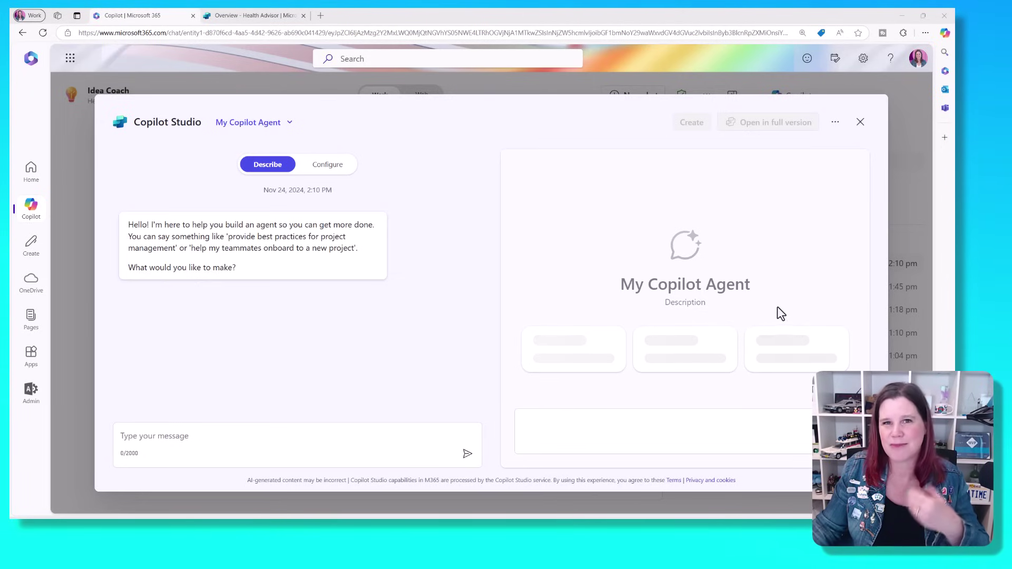
# Request an agent answering HR Policy questions and accept the name HR Policy Assistant
pyautogui.click(188, 435)
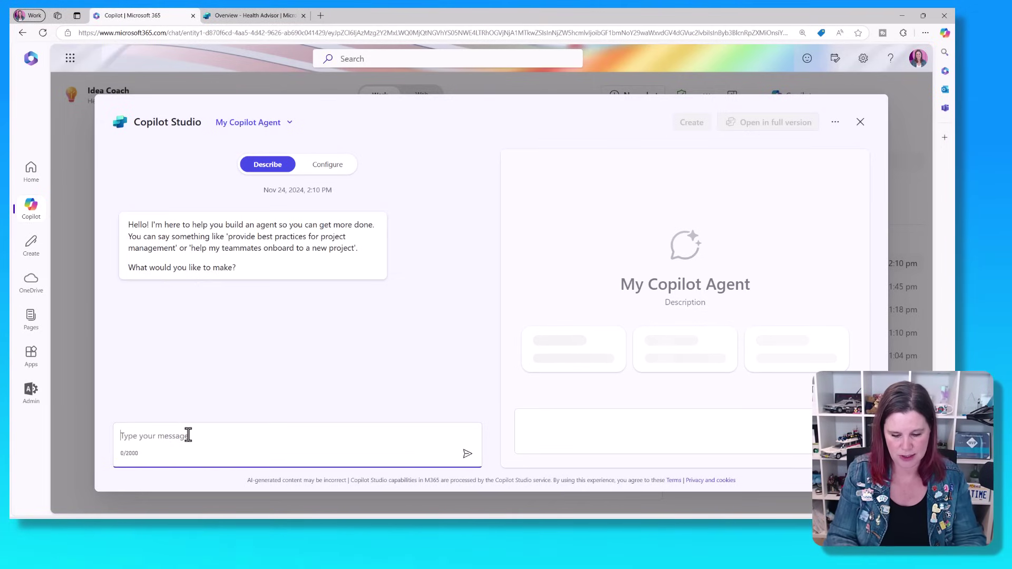
pyautogui.write('create')
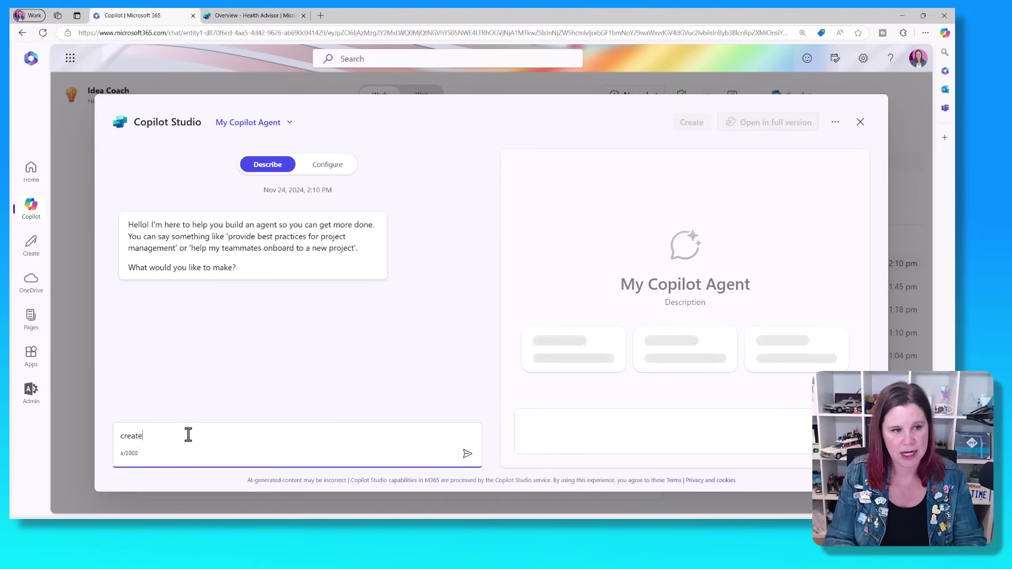
pyautogui.write(' an agent to ans')
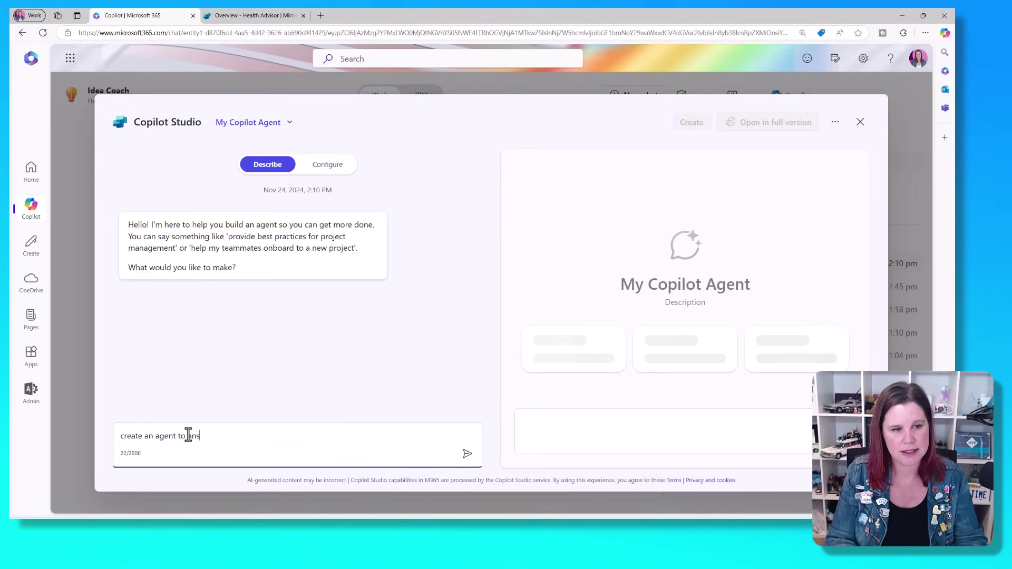
pyautogui.write('wer questions about HR ')
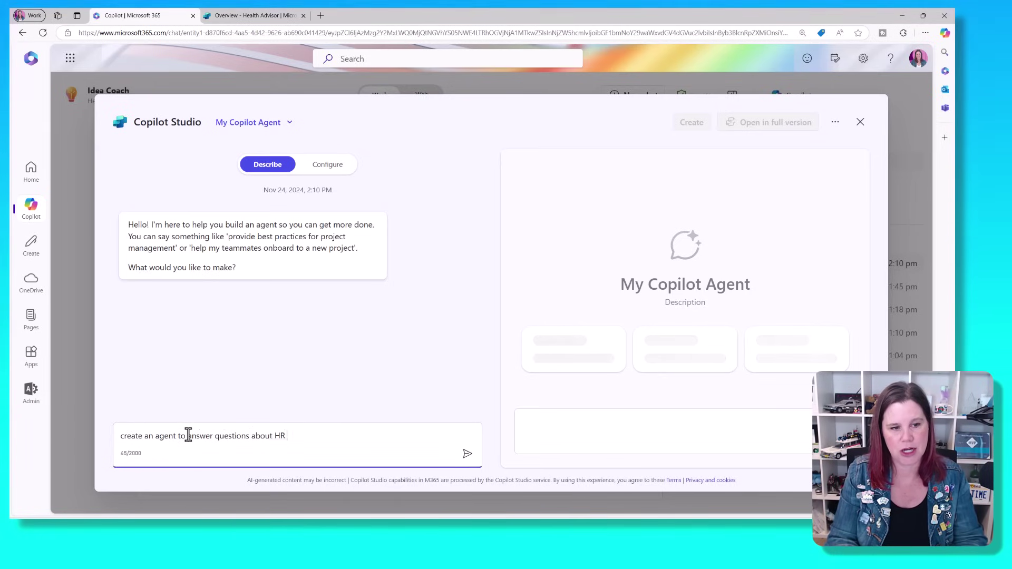
pyautogui.write('Policy')
pyautogui.press('Return')
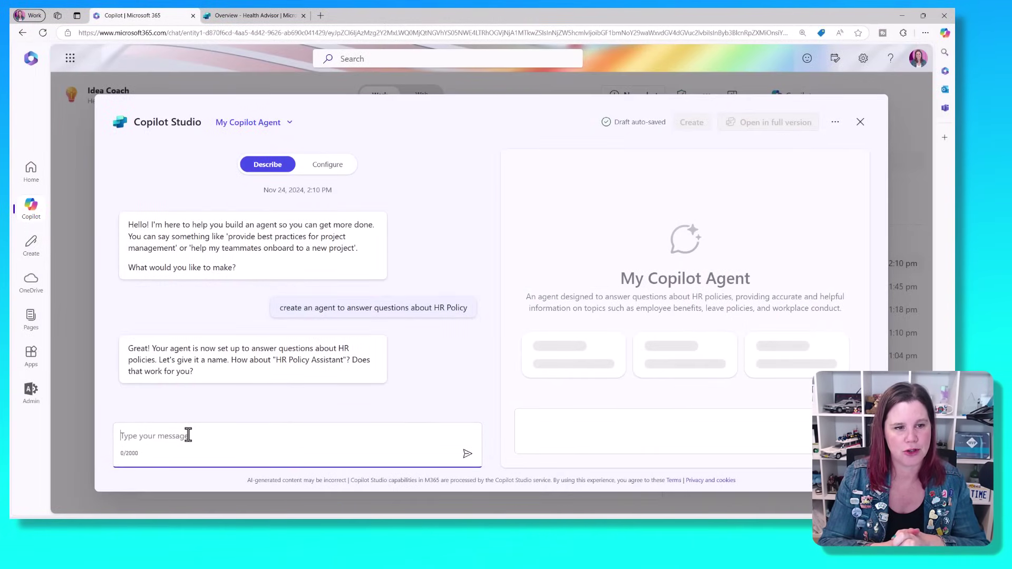
pyautogui.write('yes')
pyautogui.press('Return')
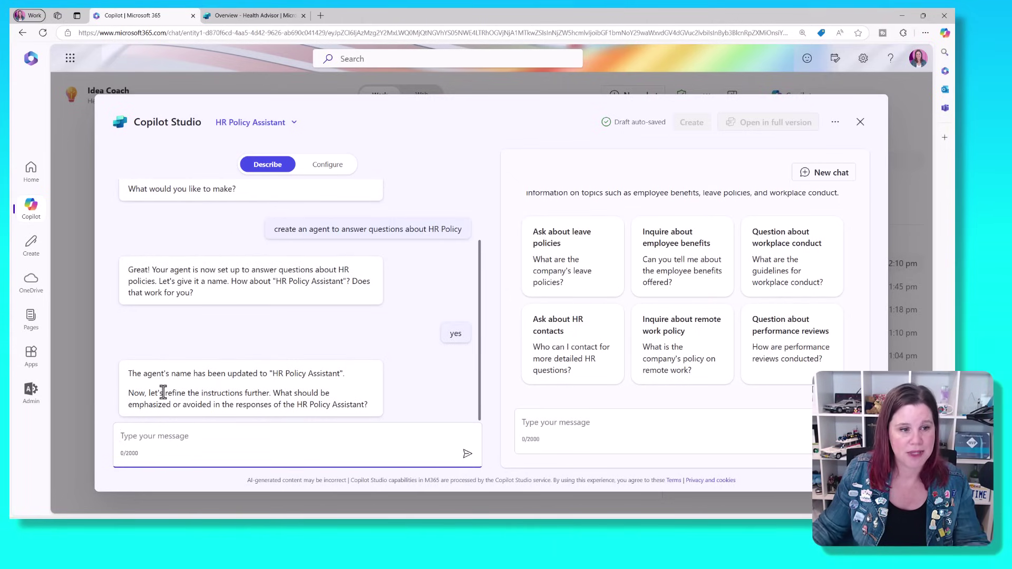
# Instruct HR Policy Assistant to maintain a professional demeanor
pyautogui.scroll(2, 177, 400)
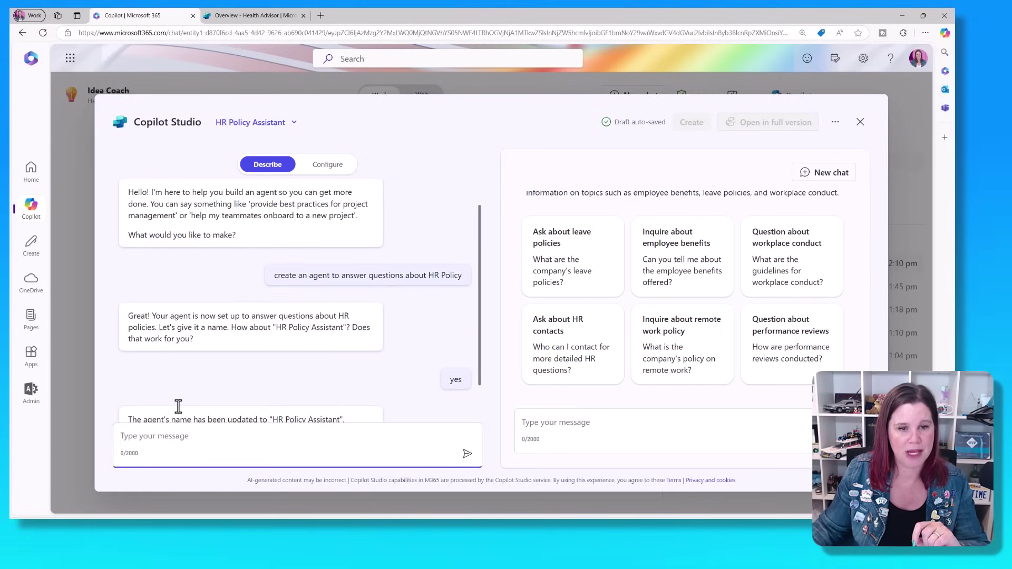
pyautogui.scroll(-2, 177, 406)
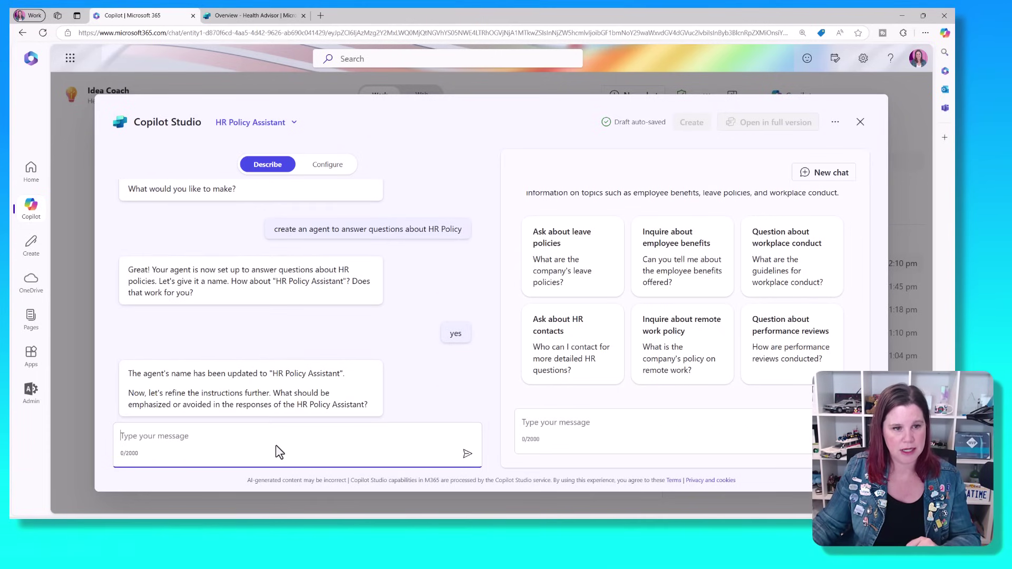
pyautogui.write('Please ma')
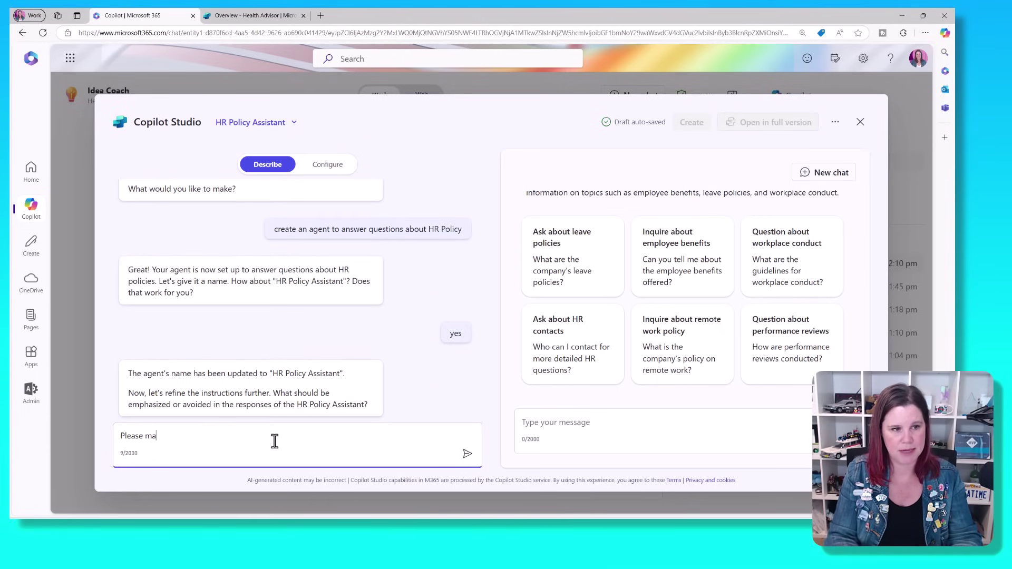
pyautogui.write('intain a professi')
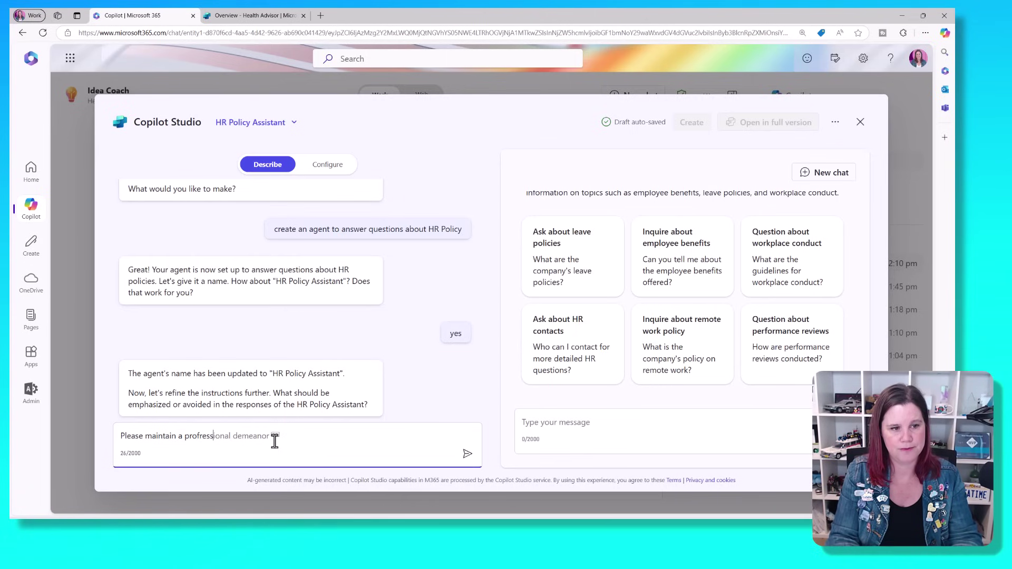
pyautogui.press('Tab')
pyautogui.press('Return')
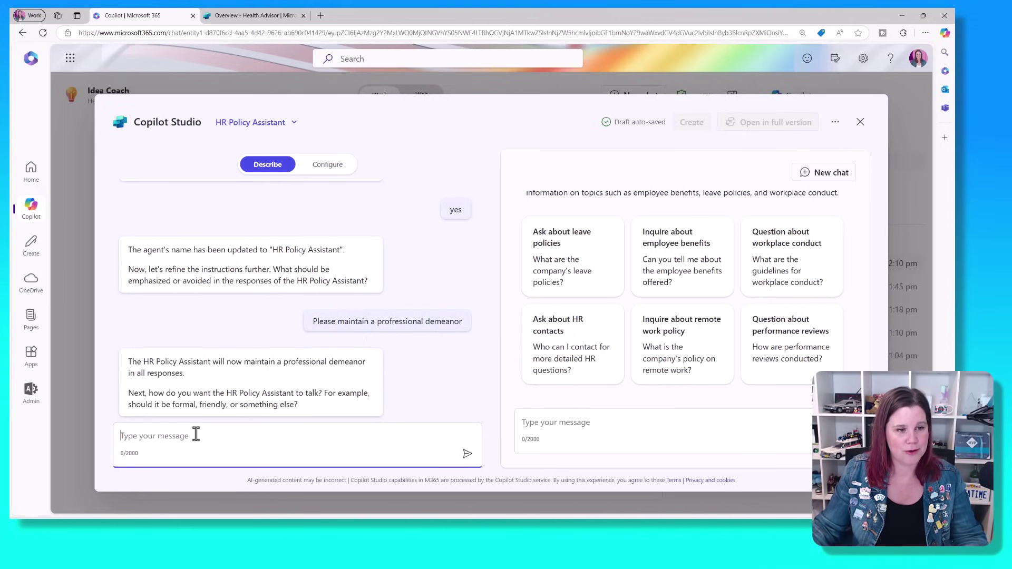
# Give the agent a friendly tone and decline further refinements
pyautogui.write('it should')
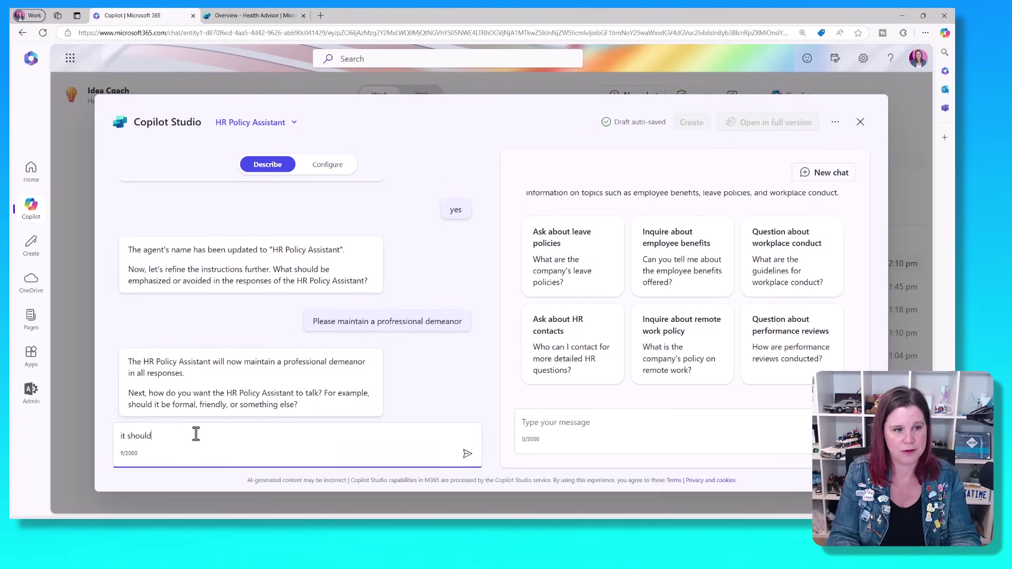
pyautogui.write(' be friendly')
pyautogui.press('Return')
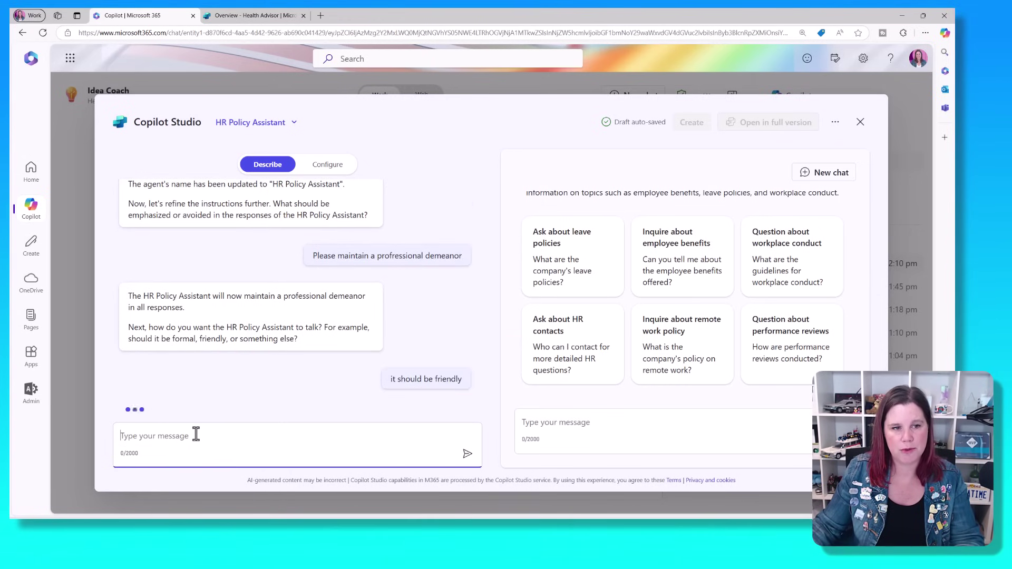
pyautogui.write('no')
pyautogui.press('Return')
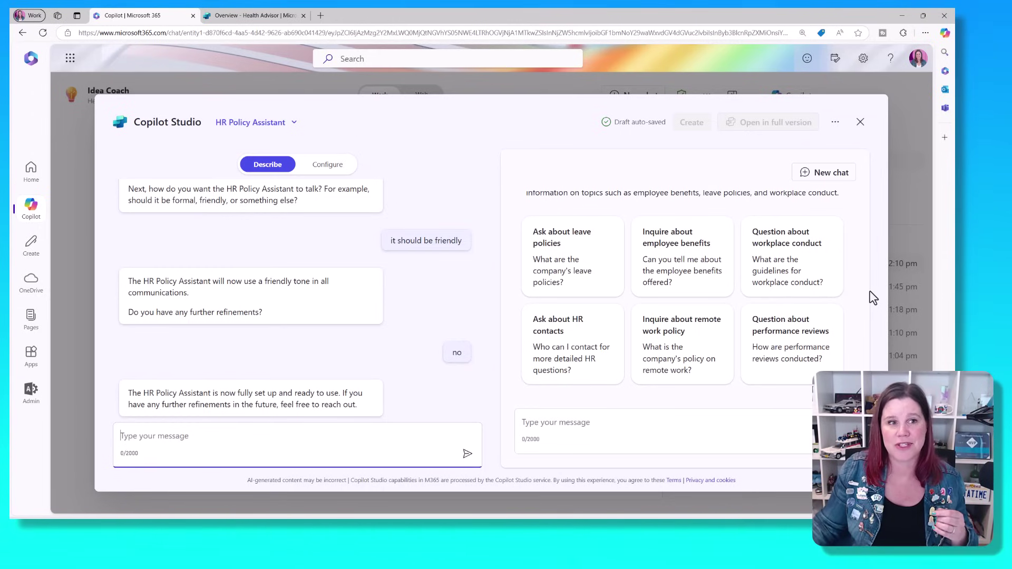
# In the Configure view, scroll to Knowledge and open the SharePoint Pick items dialog
pyautogui.click(323, 167)
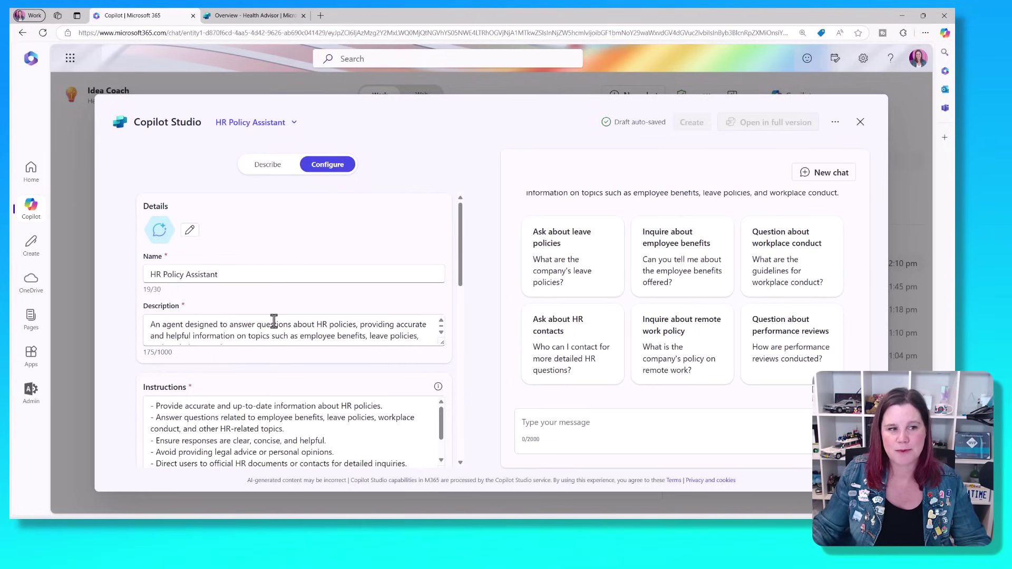
pyautogui.scroll(-1, 274, 321)
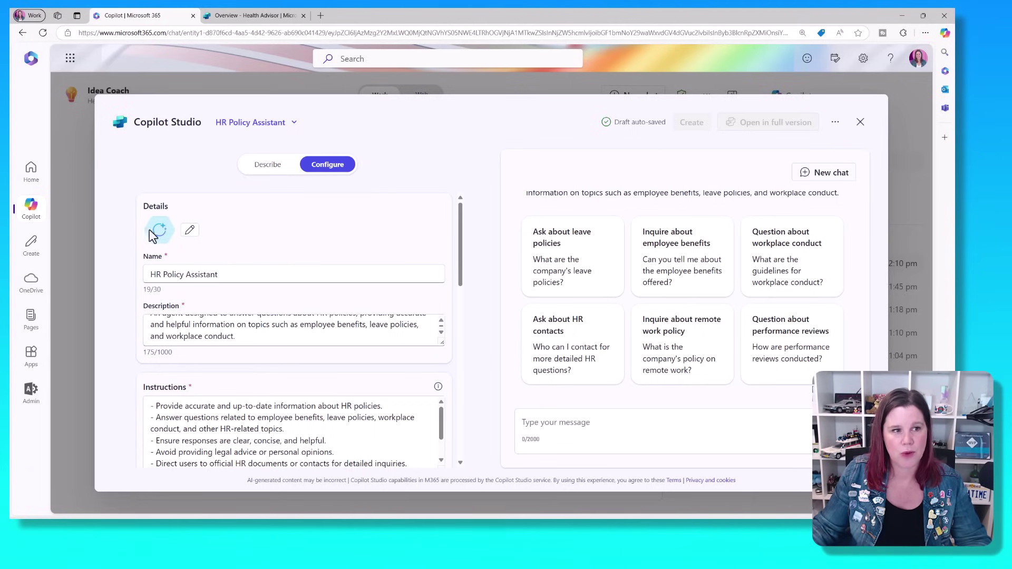
pyautogui.moveTo(458, 228); pyautogui.dragTo(460, 267)
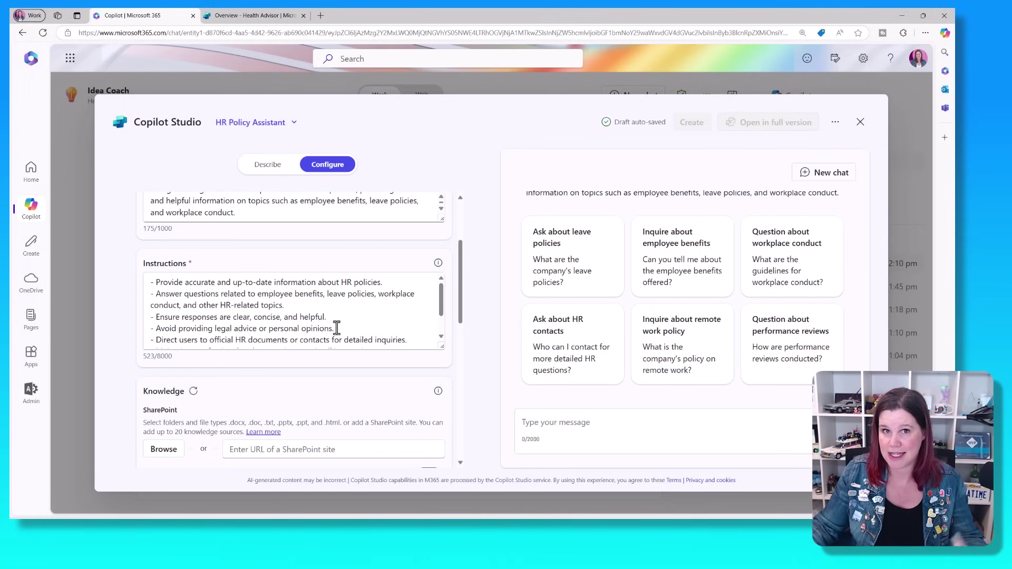
pyautogui.scroll(-1, 290, 327)
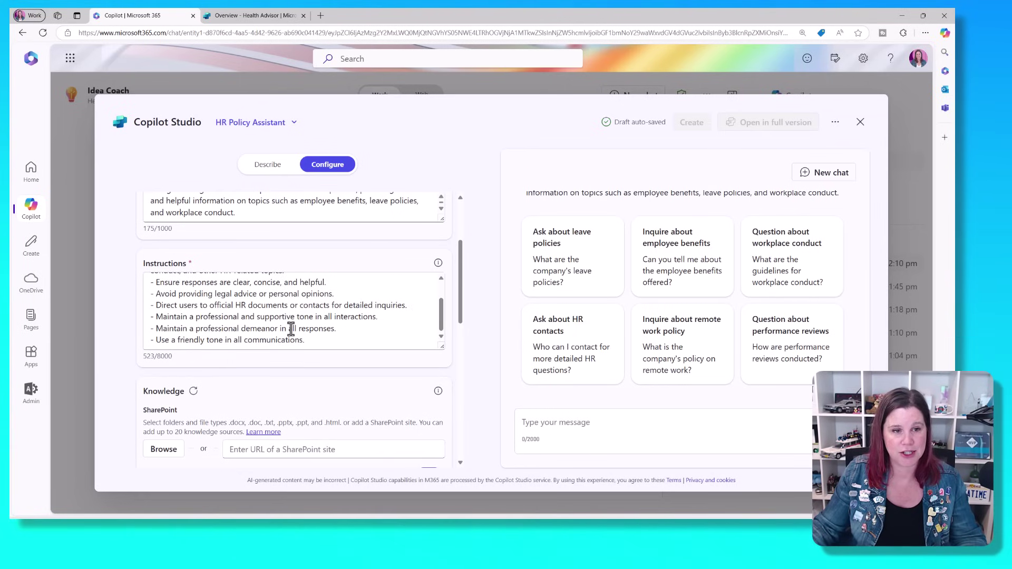
pyautogui.moveTo(460, 295); pyautogui.dragTo(463, 333)
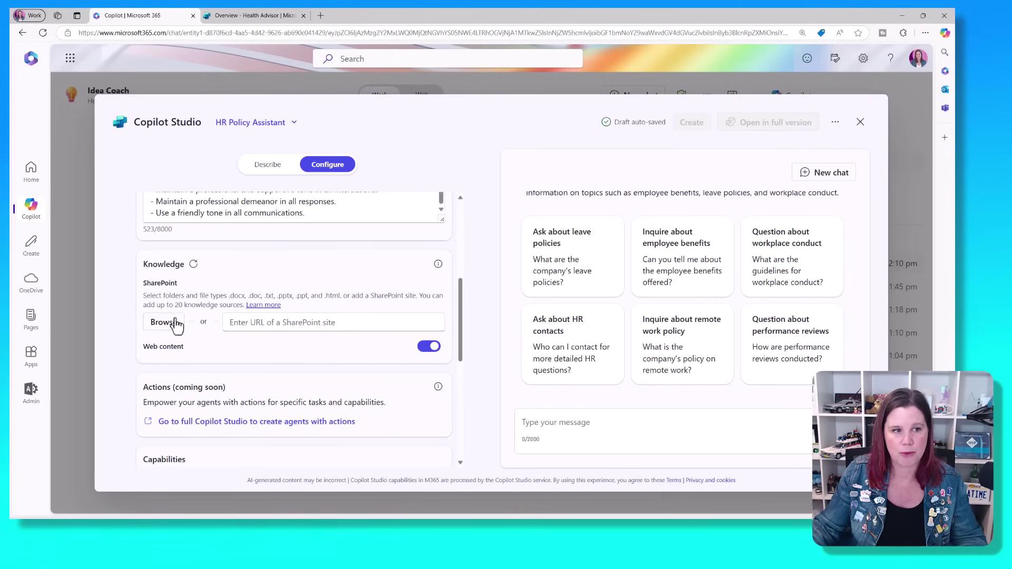
pyautogui.click(168, 322)
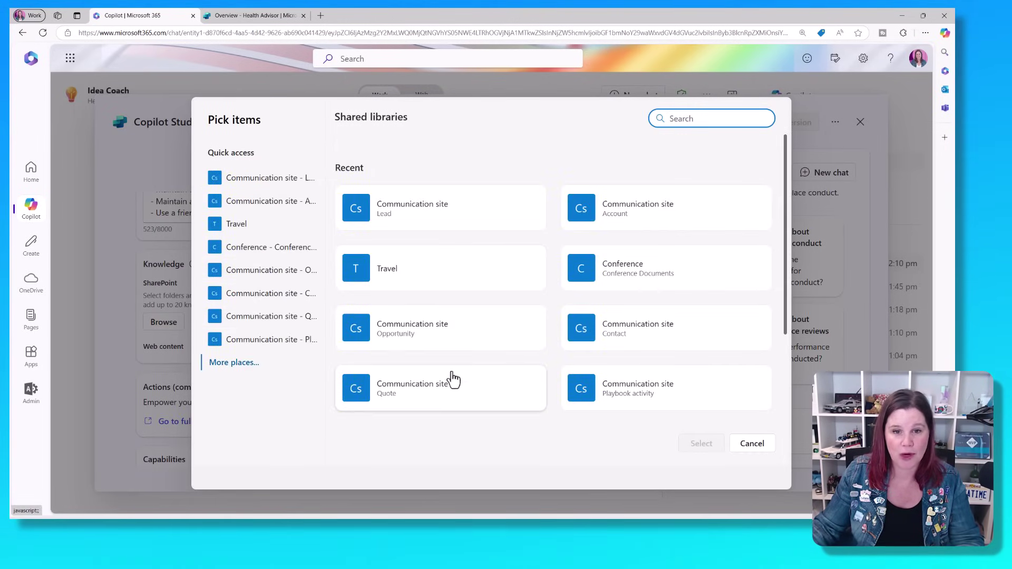
# Add an item from the Human Resources SharePoint library as the agent's knowledge
pyautogui.scroll(-3, 475, 380)
pyautogui.click(606, 391)
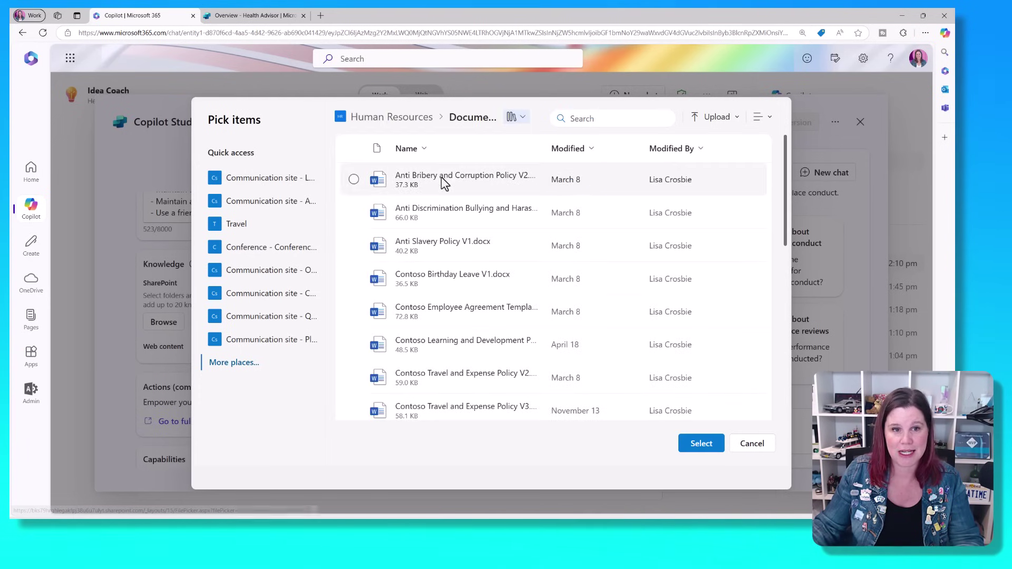
pyautogui.click(466, 369)
pyautogui.click(699, 445)
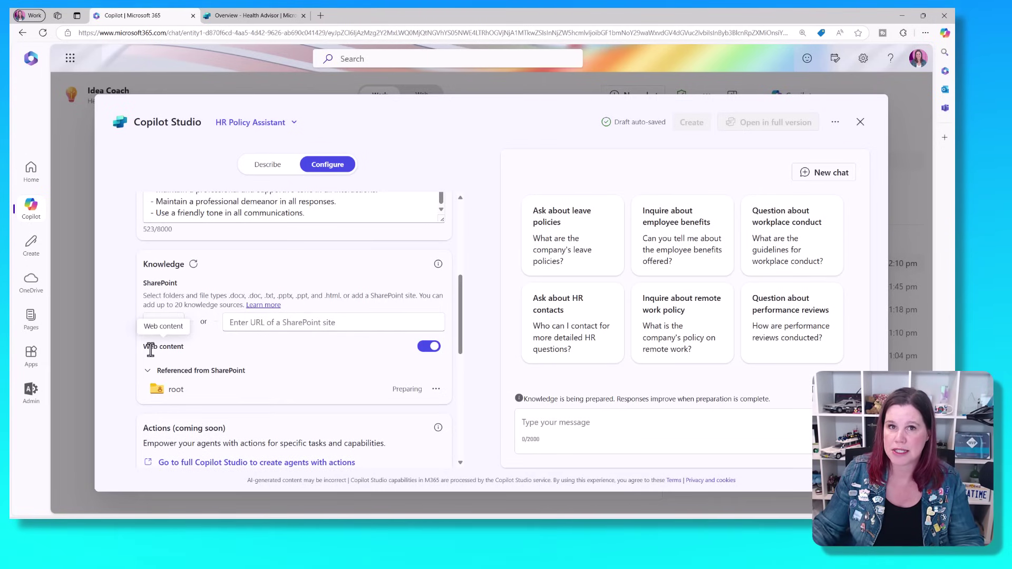
# Switch off the Web content toggle, leaving only the SharePoint knowledge source
pyautogui.click(428, 347)
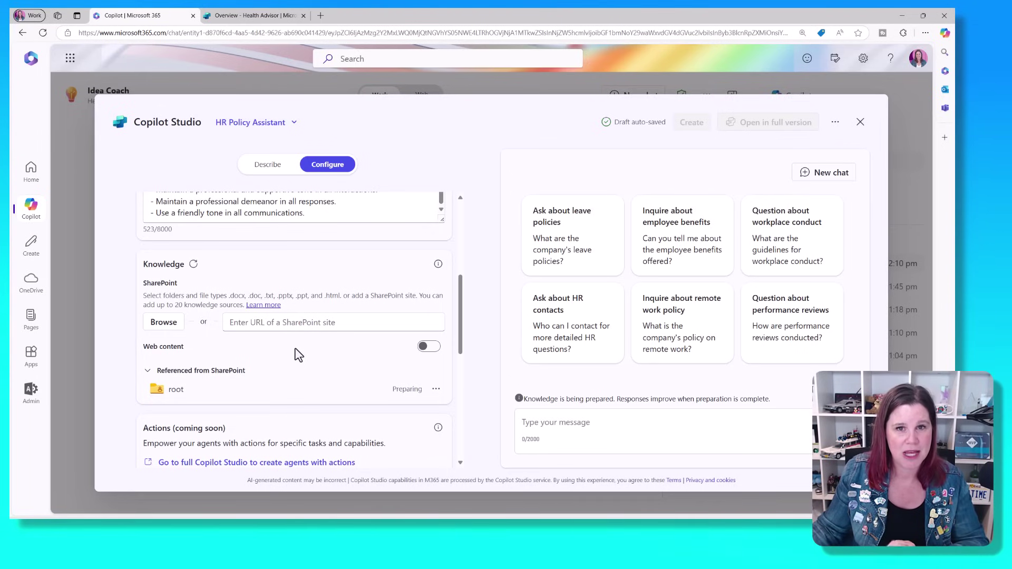
# Close the HR Policy Assistant editor and start a new agent in Copilot Studio
pyautogui.click(860, 123)
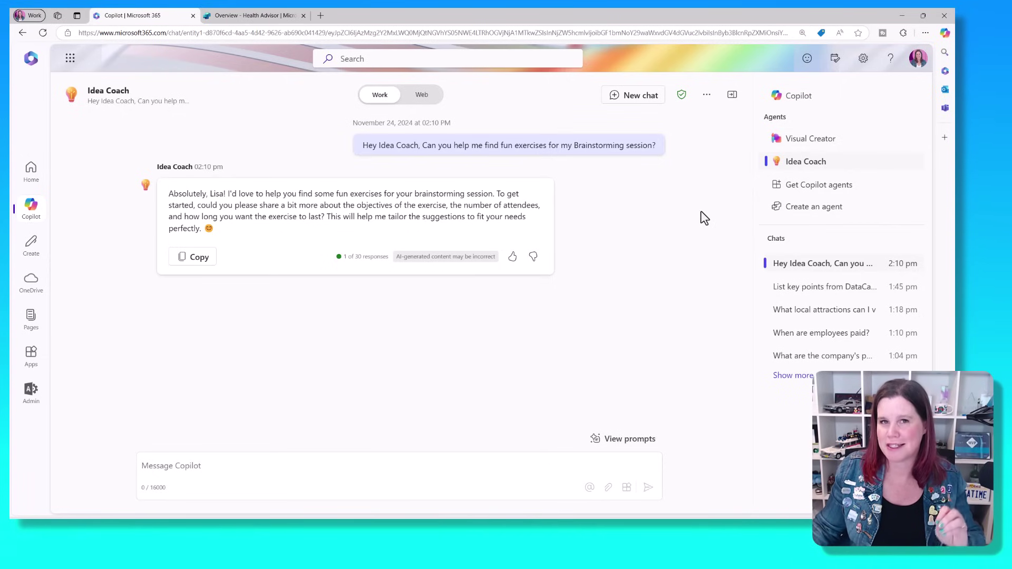
pyautogui.click(819, 210)
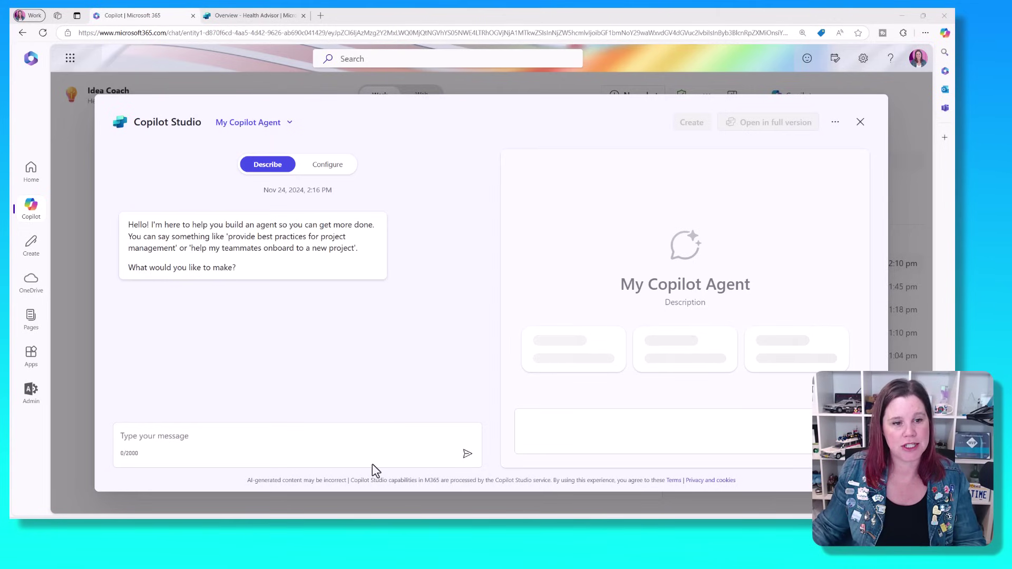
pyautogui.click(354, 436)
# Send the Slovenia offsite conference agent request and name the agent 'Slovenia Fabulous Trip Guide'
pyautogui.write('Create an agent to help answer questions about our upcoming offsite conference in Slovenia, including travel arrangements and things to do.')
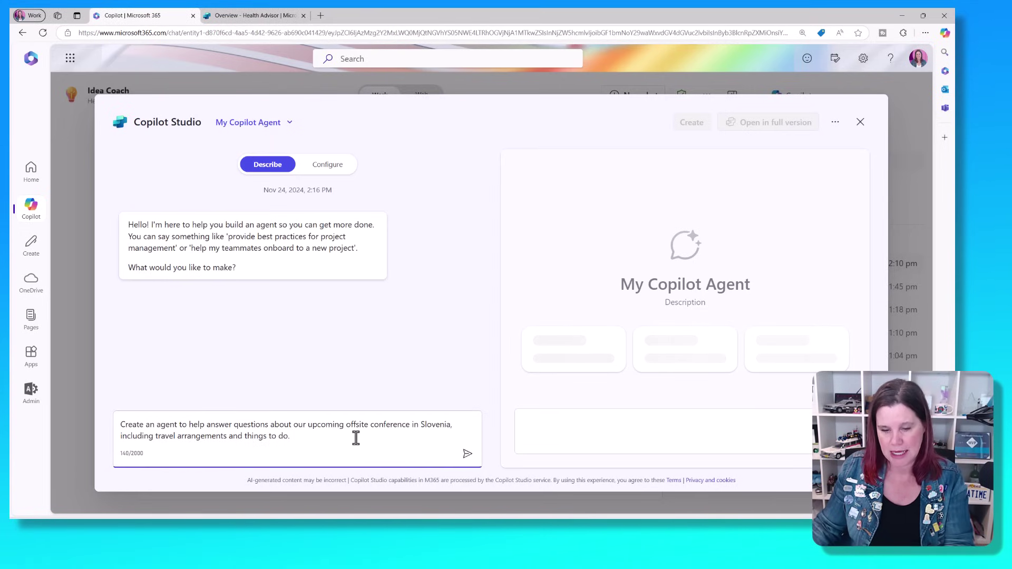
pyautogui.press('Return')
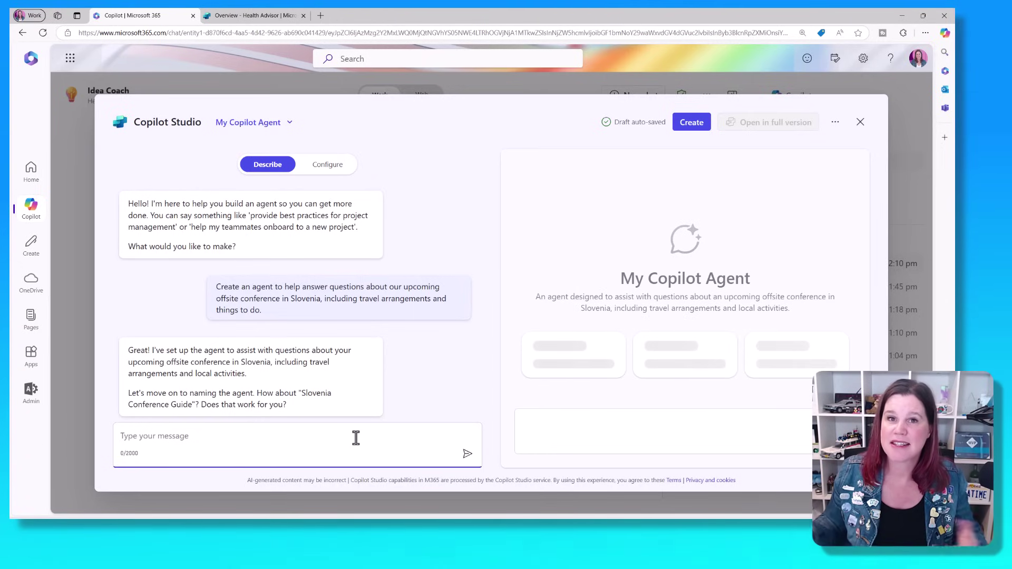
pyautogui.write('Slovenia ')
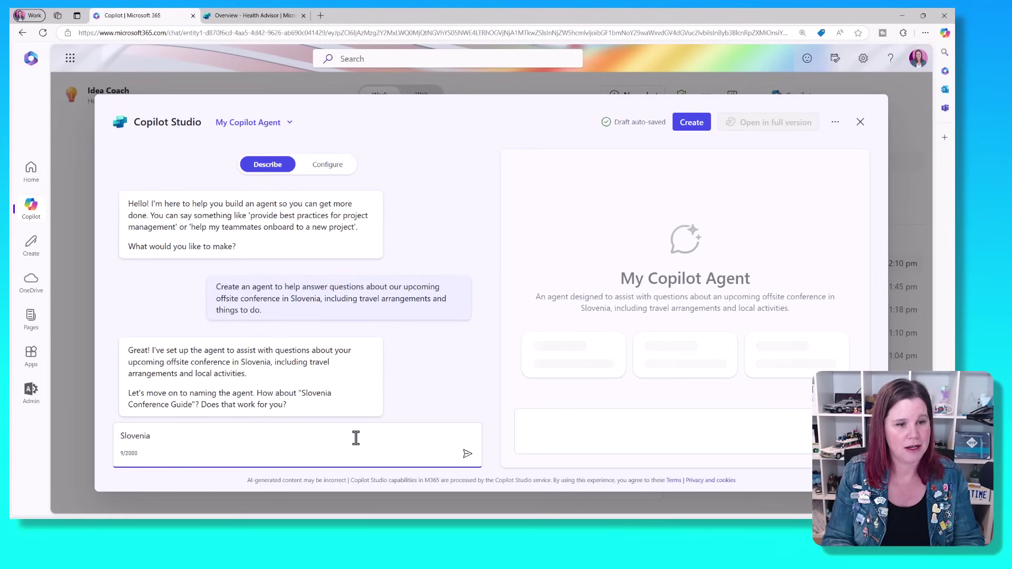
pyautogui.write('Fabulous Tri')
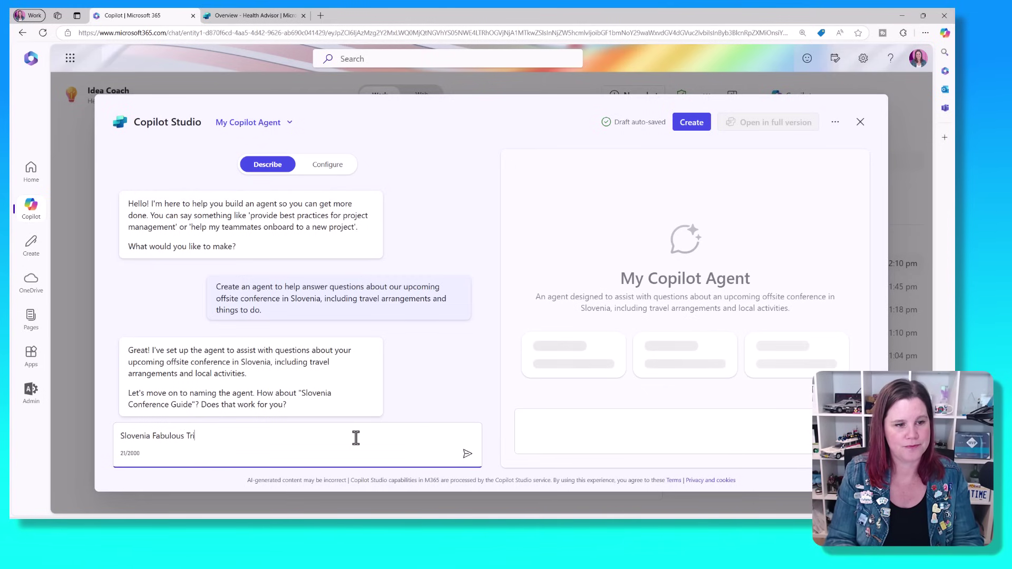
pyautogui.write('p Guide')
pyautogui.press('Return')
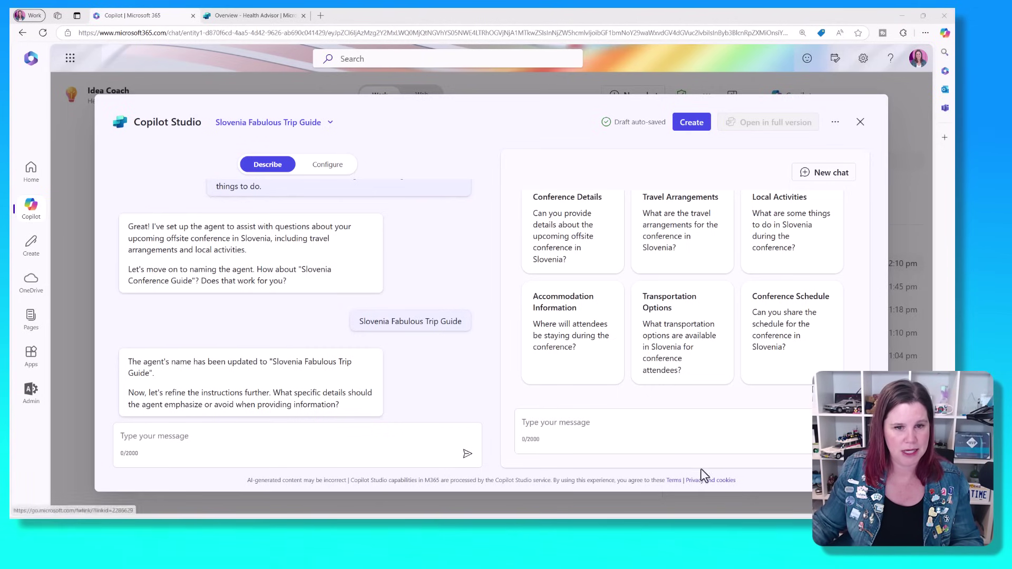
# Send refined instructions for an upbeat emoji tone and deferring travel-cost questions to policy
pyautogui.click(442, 439)
pyautogui.write('This is a fun conference which is also an end of year reward for our staff. They will have 2 days of free time to spend with their teams doing their choice of activities. When you provide information about things to do, please use an upbeat and excited tone and use emojis. For any questions about travel policy and costs you should only refer to the Travel and Expenses Policy document. If the answer is not in the travel and expenses policy document please advise the user to check with their manager.')
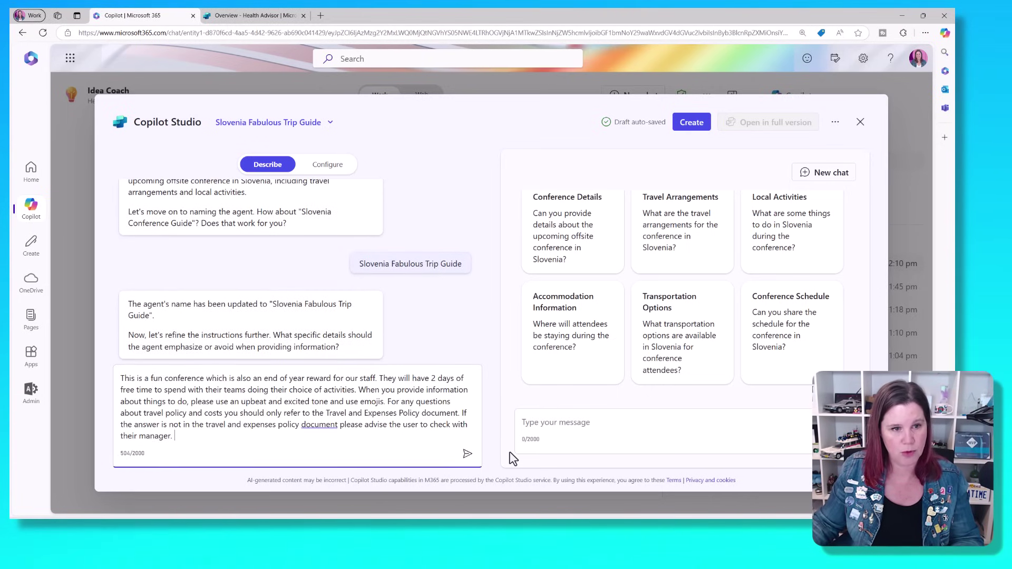
pyautogui.click(467, 454)
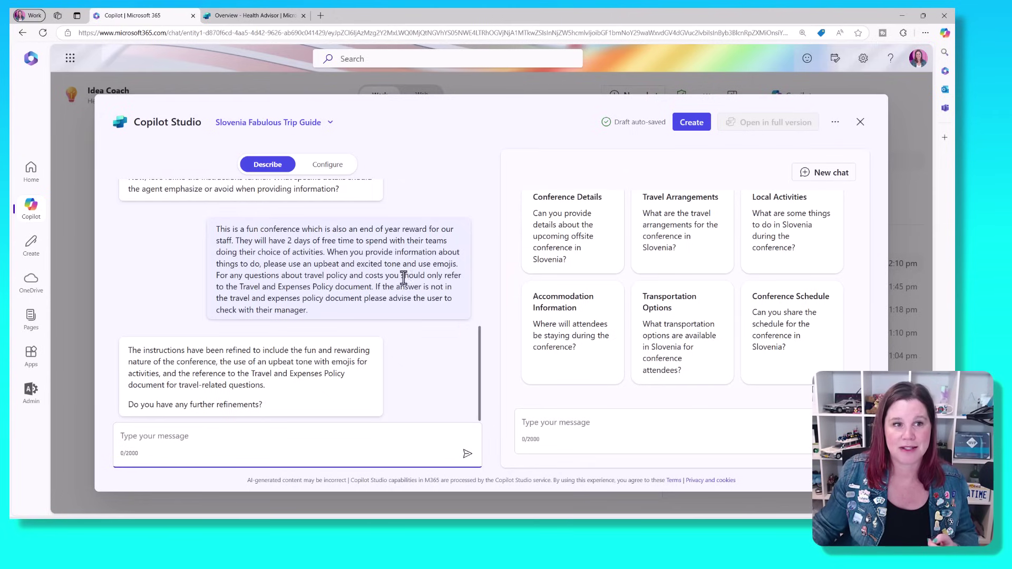
# In Configure, reword the instruction 'Emphasize that this is' to 'Remember this is'
pyautogui.click(322, 173)
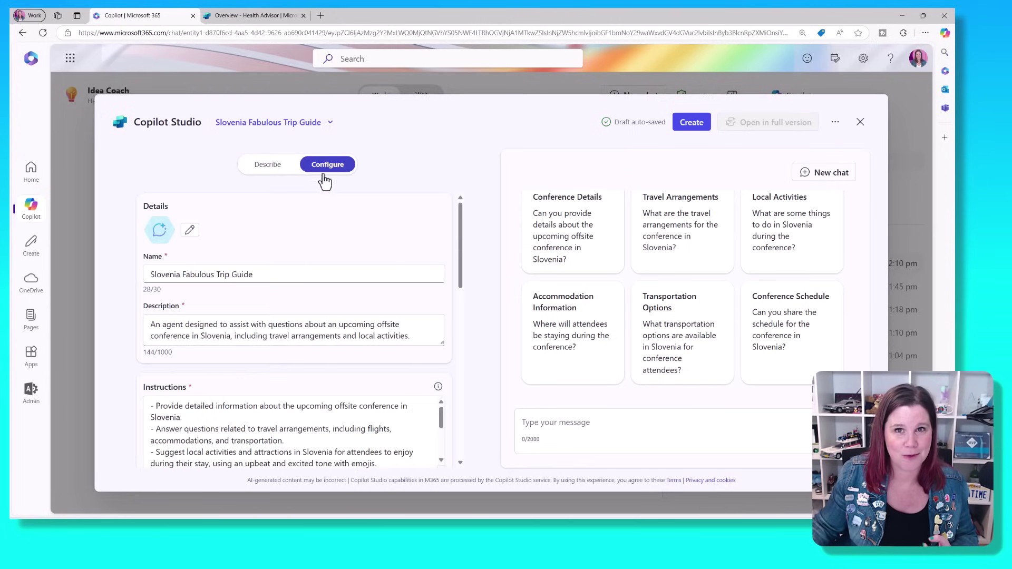
pyautogui.scroll(-2, 343, 380)
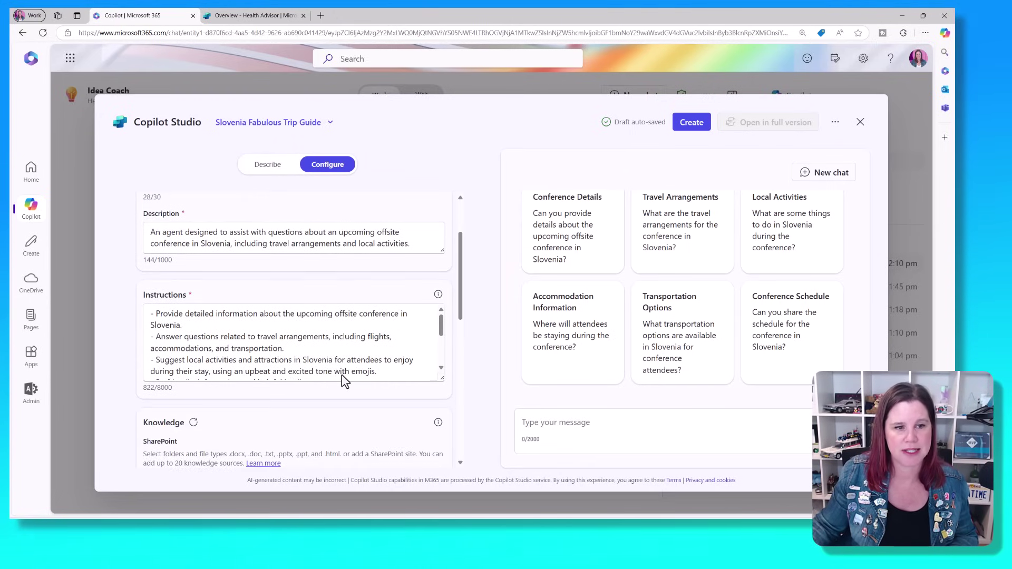
pyautogui.scroll(-5, 259, 346)
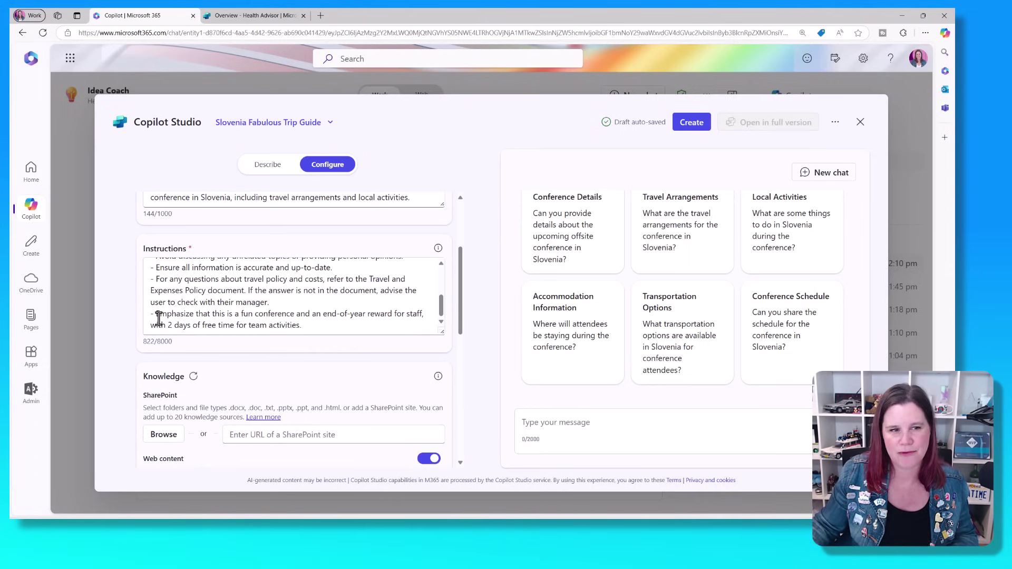
pyautogui.moveTo(155, 316); pyautogui.dragTo(235, 317)
pyautogui.write('Rememb')
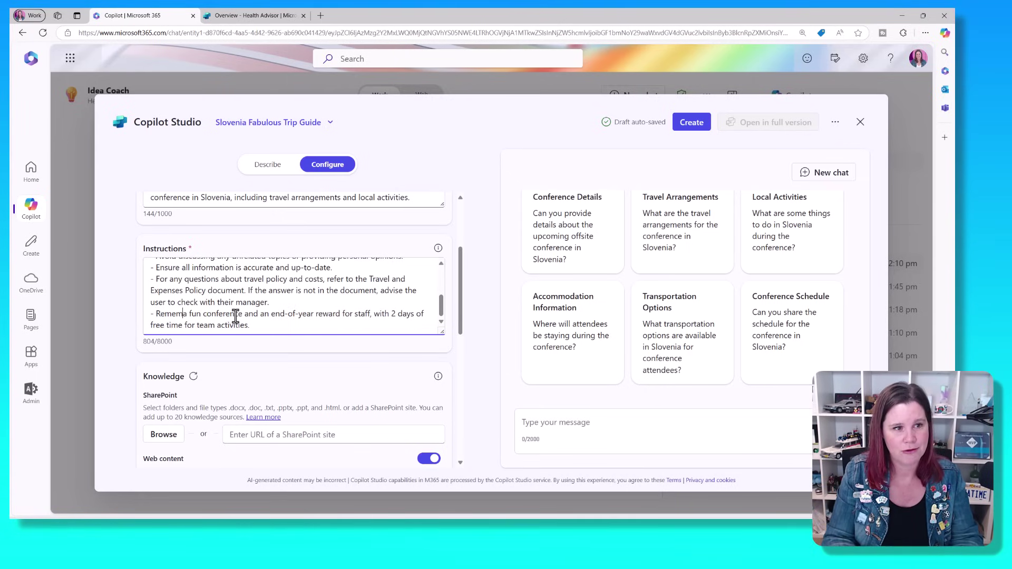
pyautogui.write('er this is')
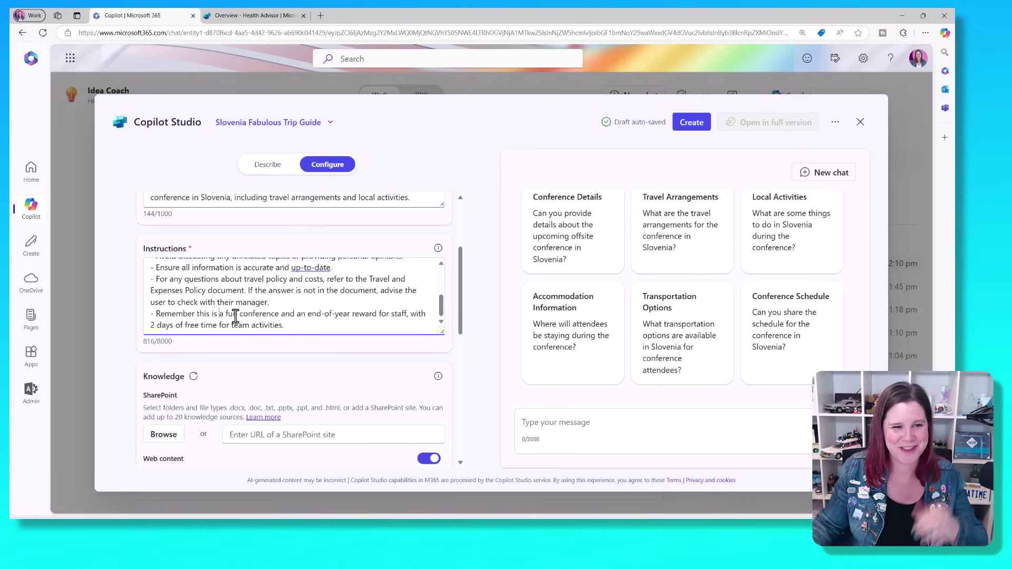
pyautogui.scroll(-3, 326, 377)
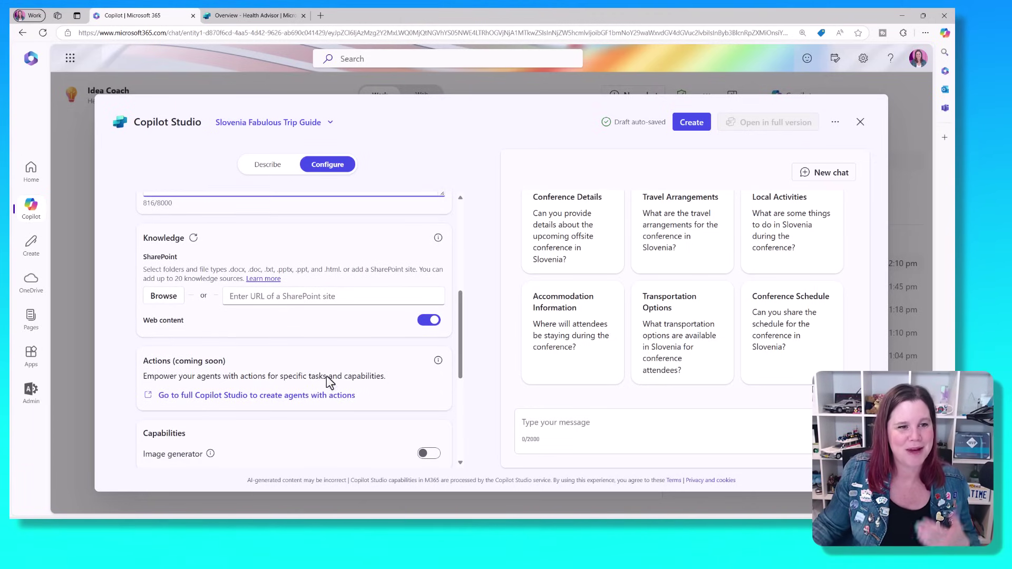
# Add Contoso Travel and Expense Policy V3 from the Human Resources library as knowledge
pyautogui.click(170, 305)
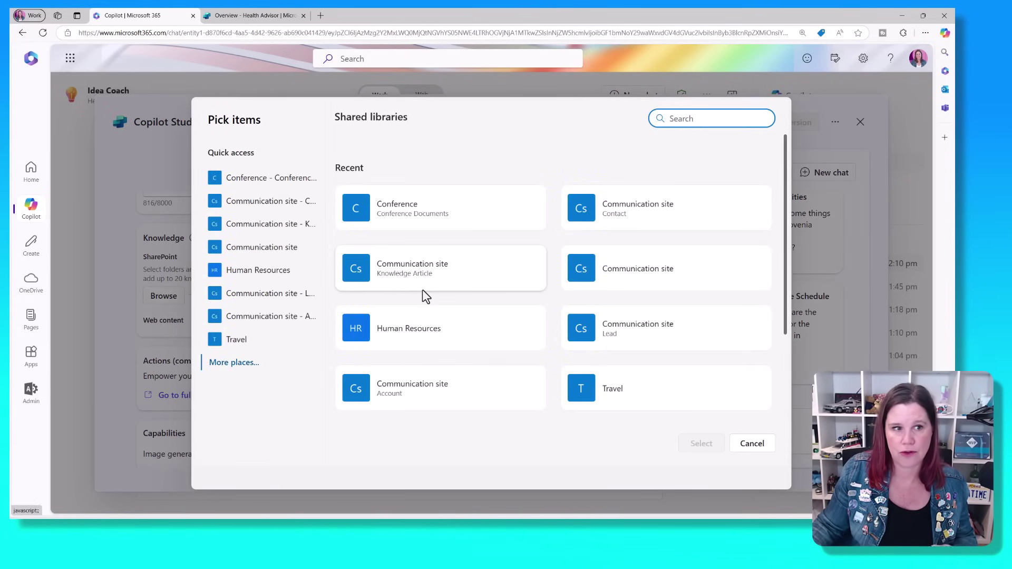
pyautogui.click(236, 273)
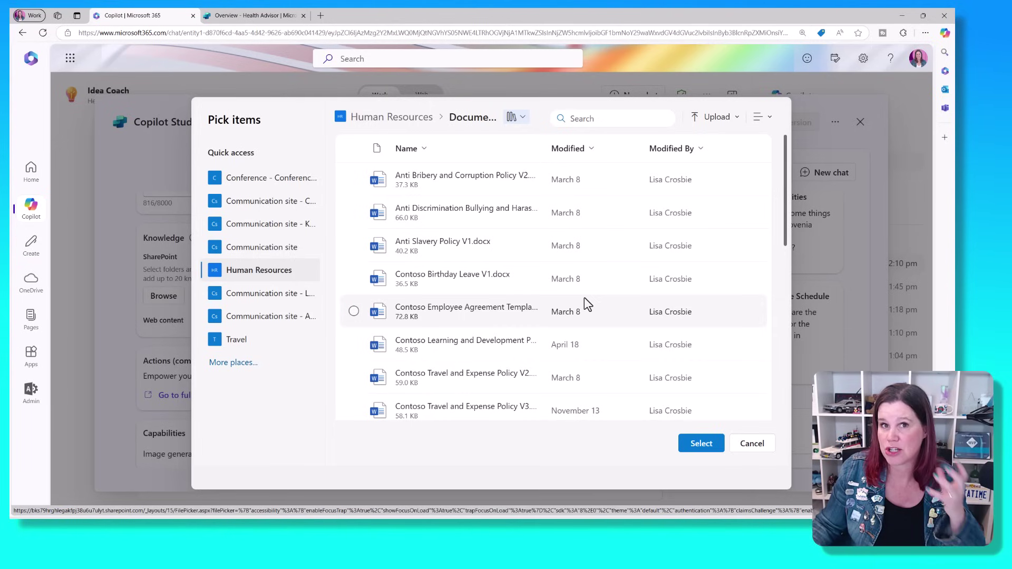
pyautogui.scroll(-1, 468, 320)
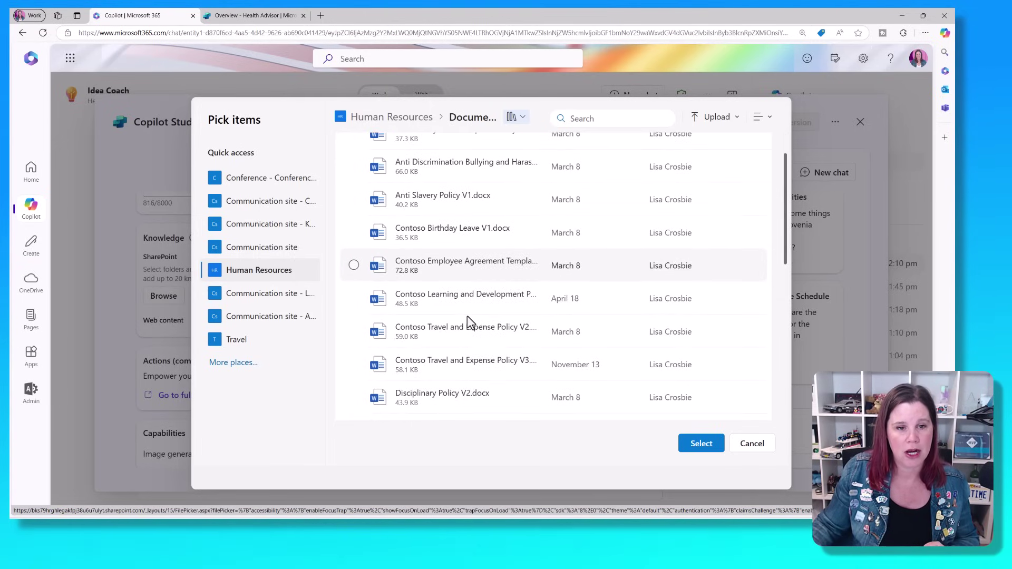
pyautogui.click(354, 364)
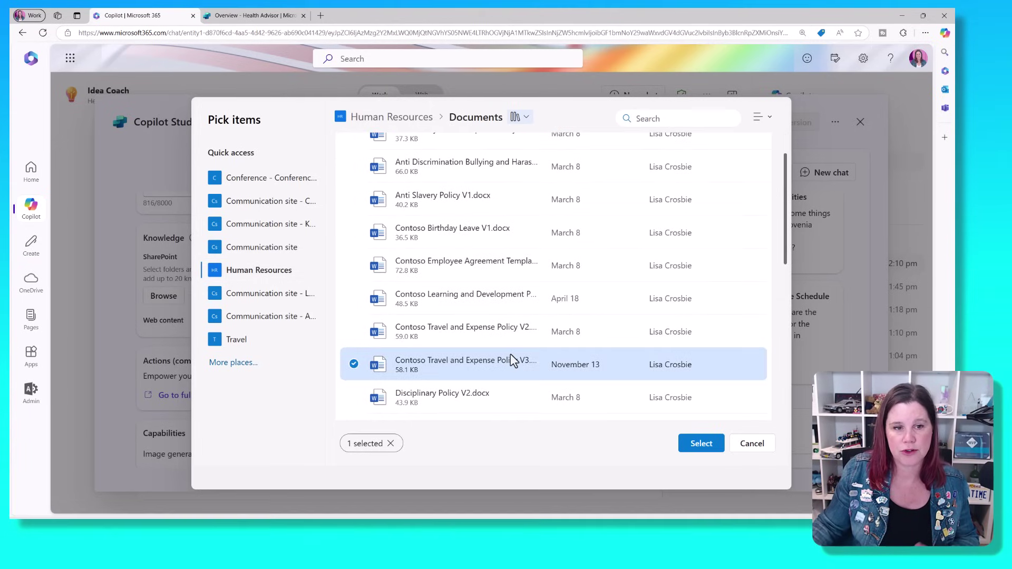
pyautogui.click(693, 446)
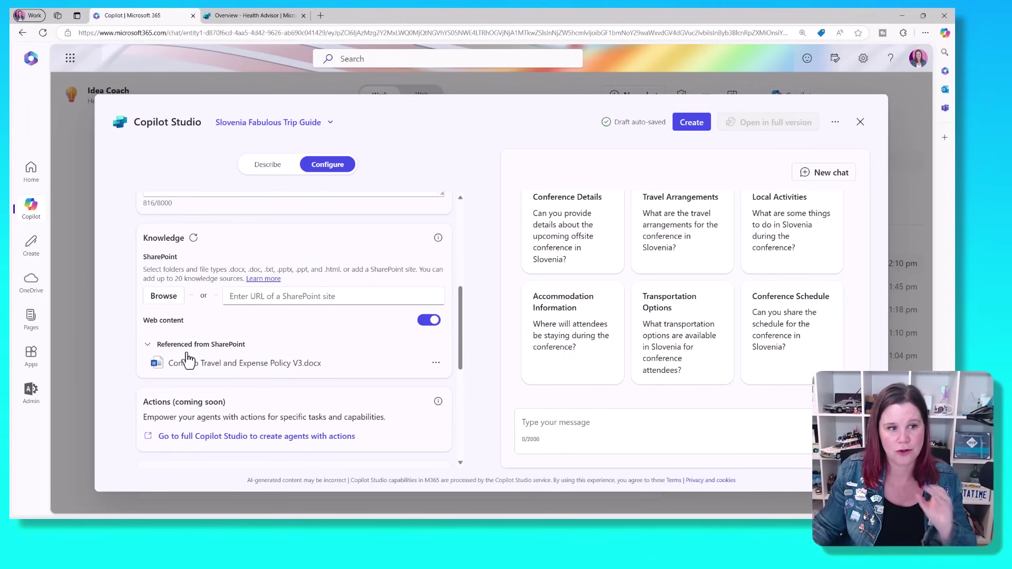
# Add Slovenia Info.pdf from the Conference Documents library as knowledge
pyautogui.scroll(-2, 263, 331)
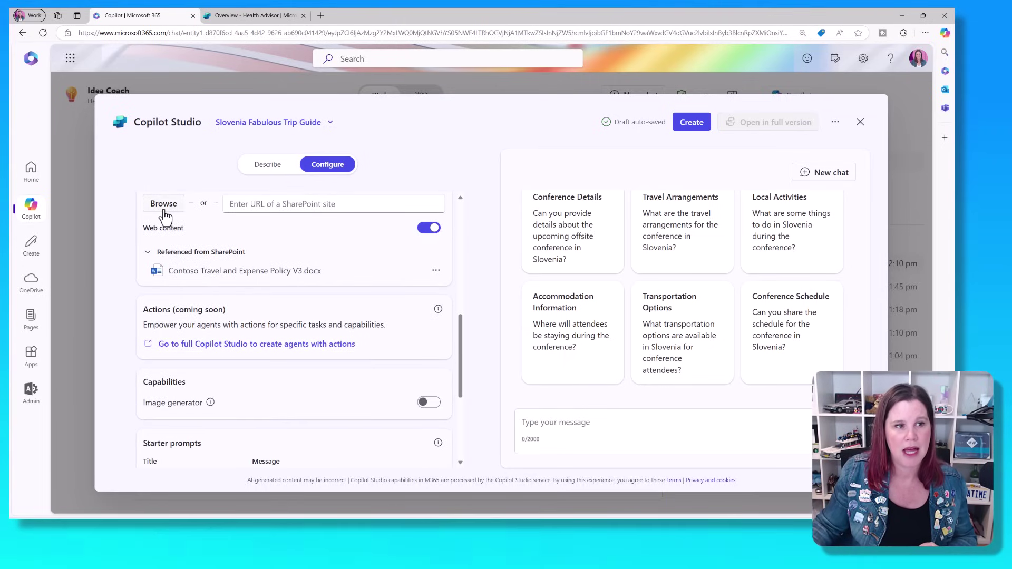
pyautogui.click(163, 207)
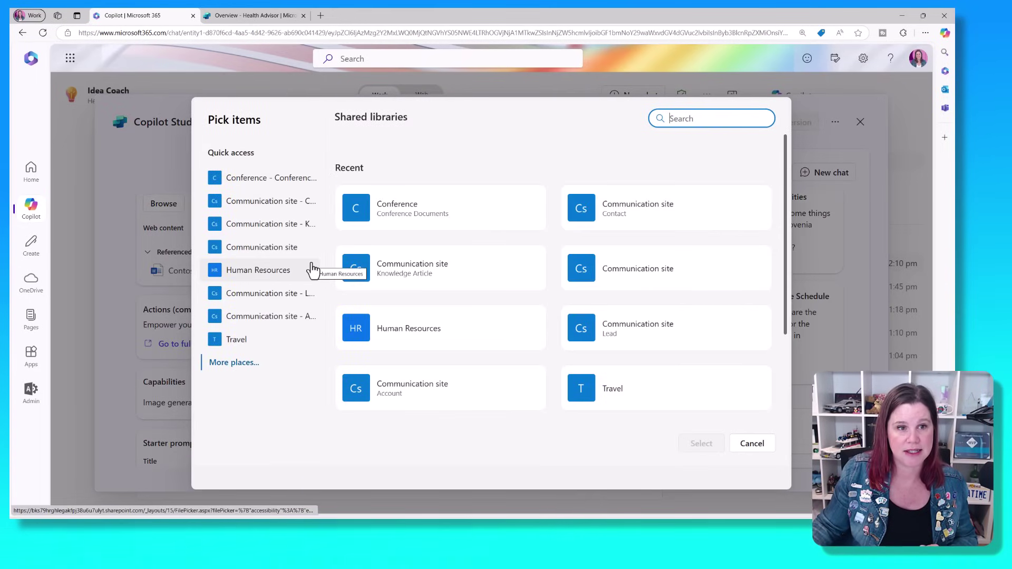
pyautogui.click(408, 224)
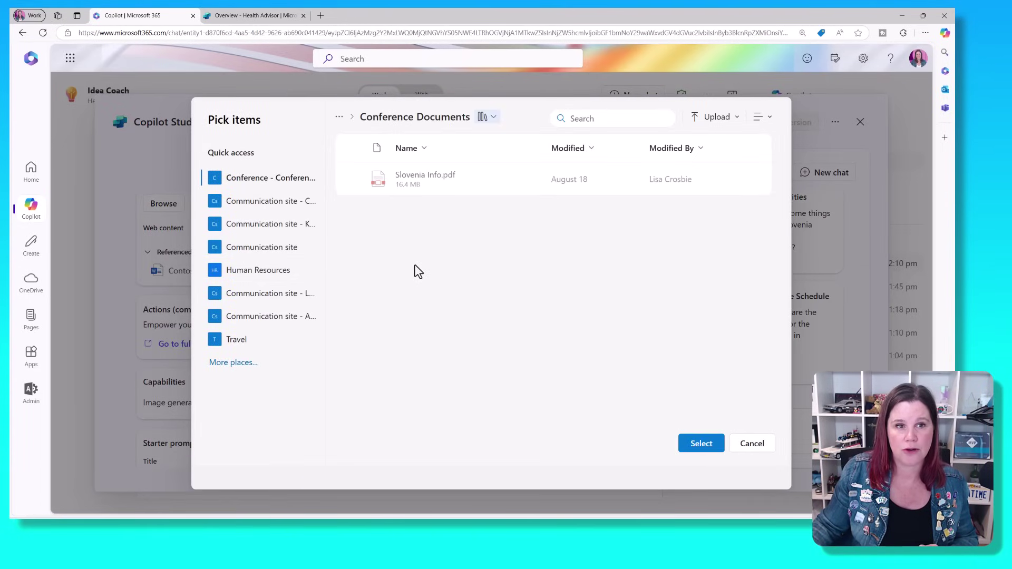
pyautogui.click(354, 178)
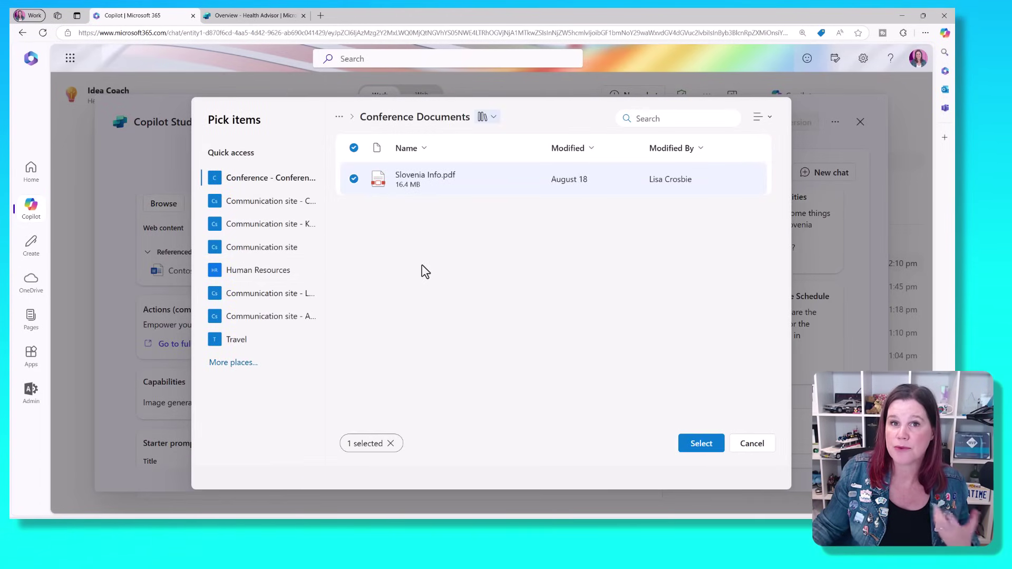
pyautogui.click(691, 444)
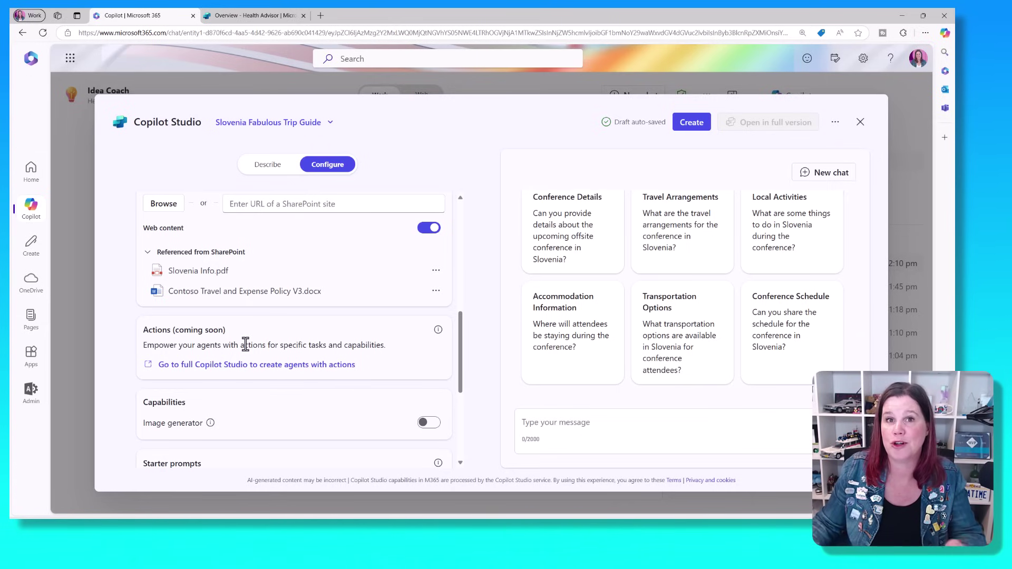
# Enable the Image generator toggle in the agent's Capabilities section
pyautogui.scroll(-2, 221, 403)
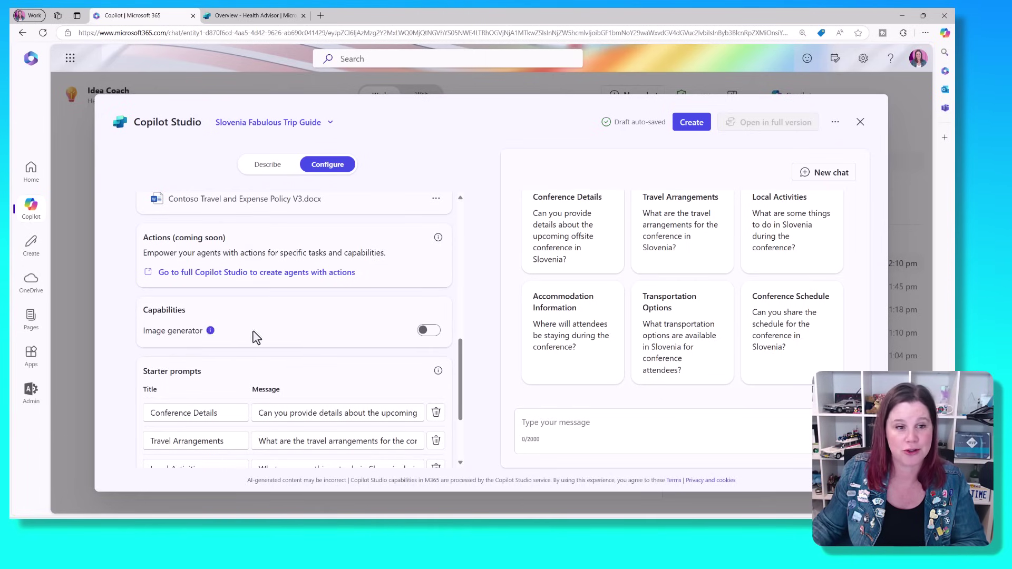
pyautogui.click(428, 332)
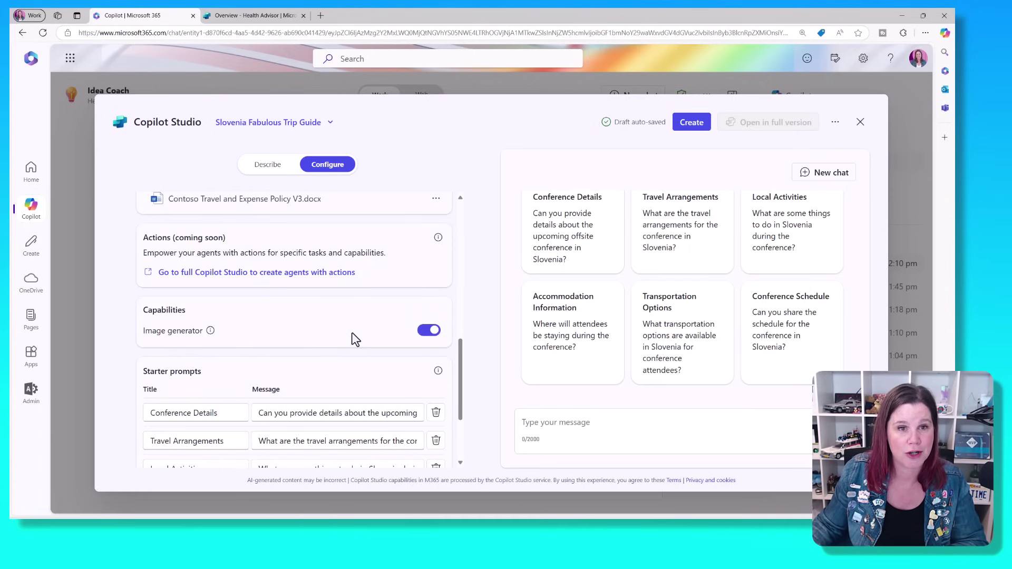
pyautogui.scroll(3, 352, 334)
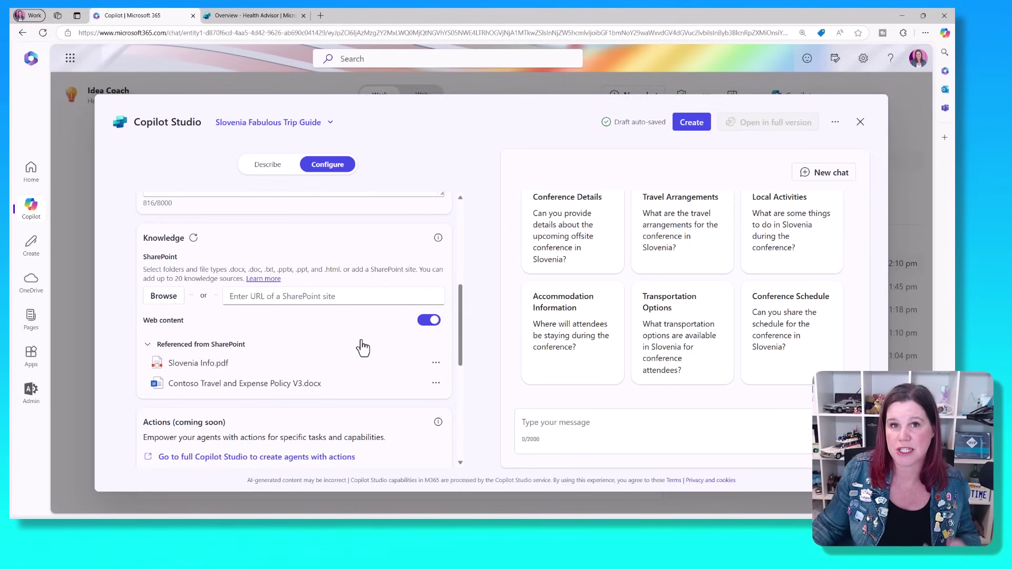
pyautogui.scroll(-6, 364, 339)
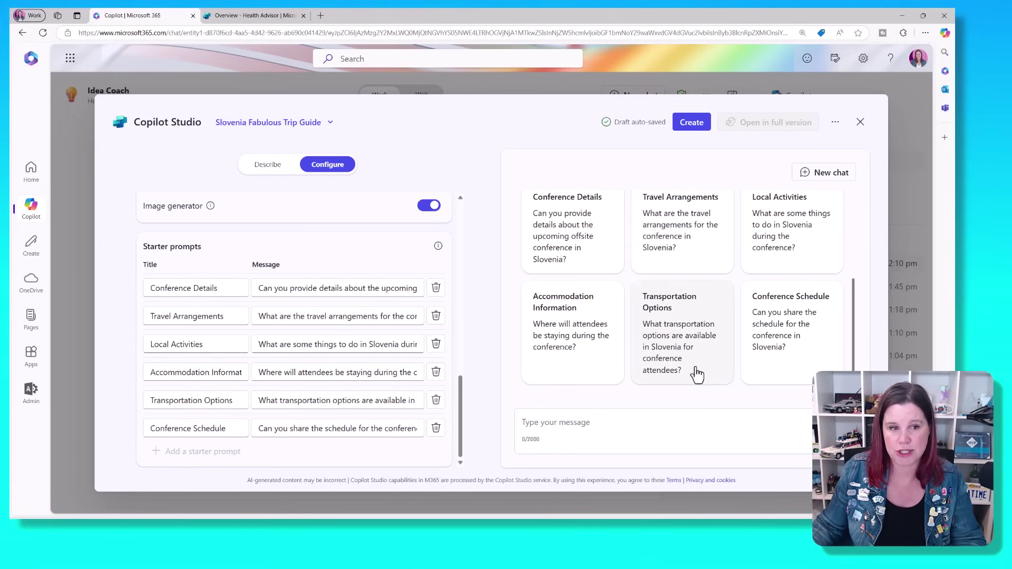
# Delete the Transportation Options, Conference Schedule and Accommodation Information starter prompts
pyautogui.click(436, 401)
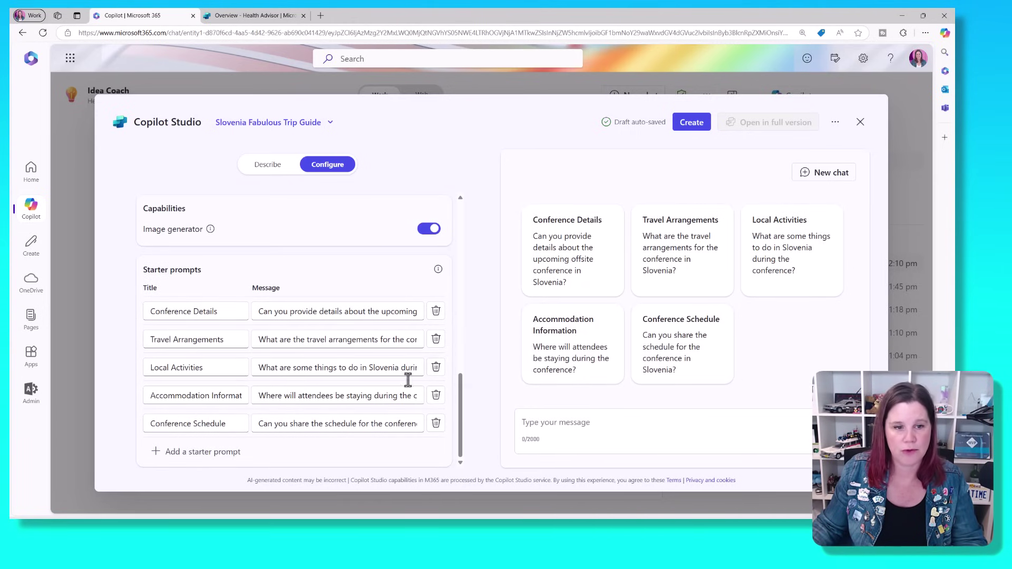
pyautogui.click(436, 427)
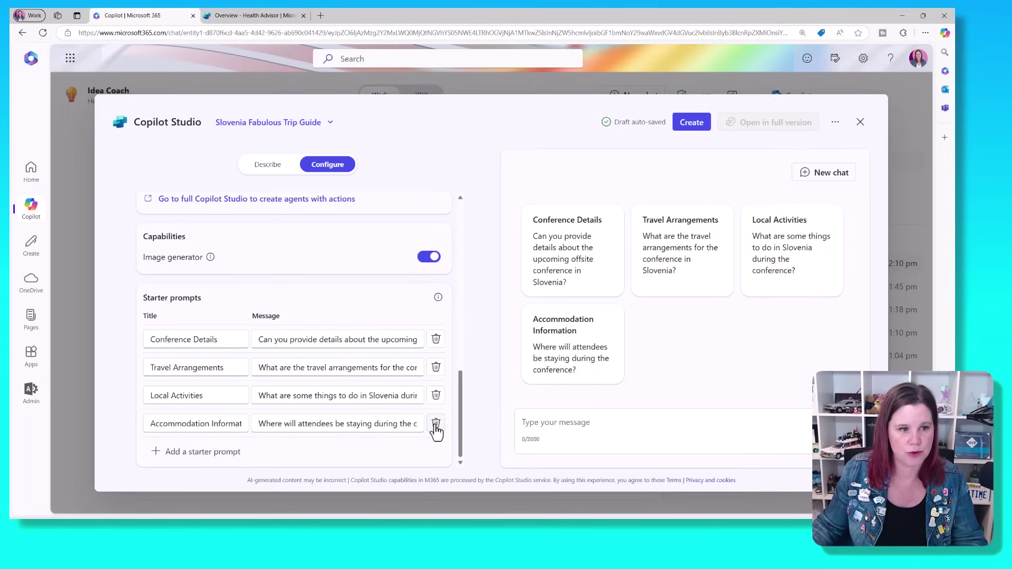
pyautogui.click(170, 424)
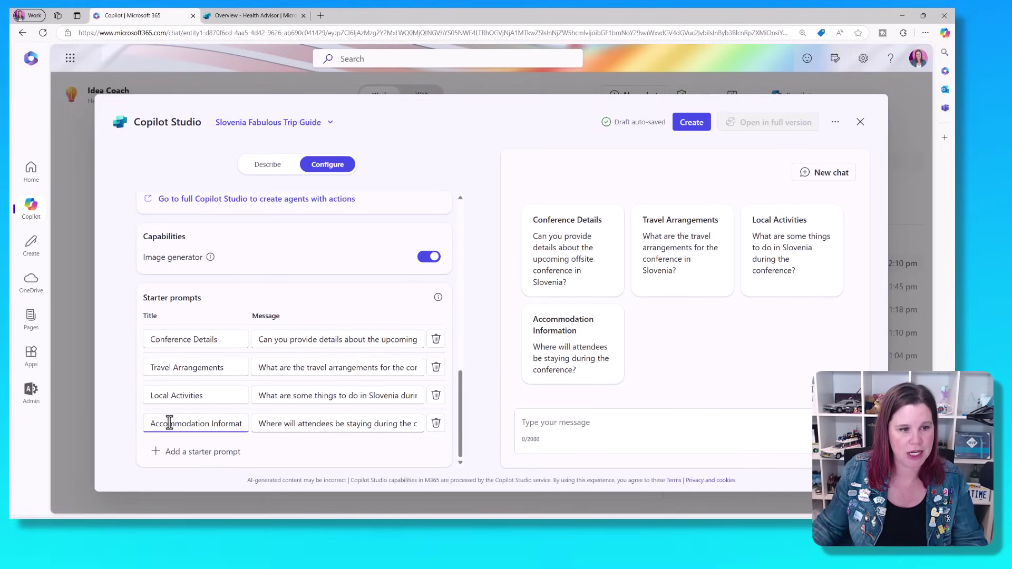
pyautogui.click(436, 424)
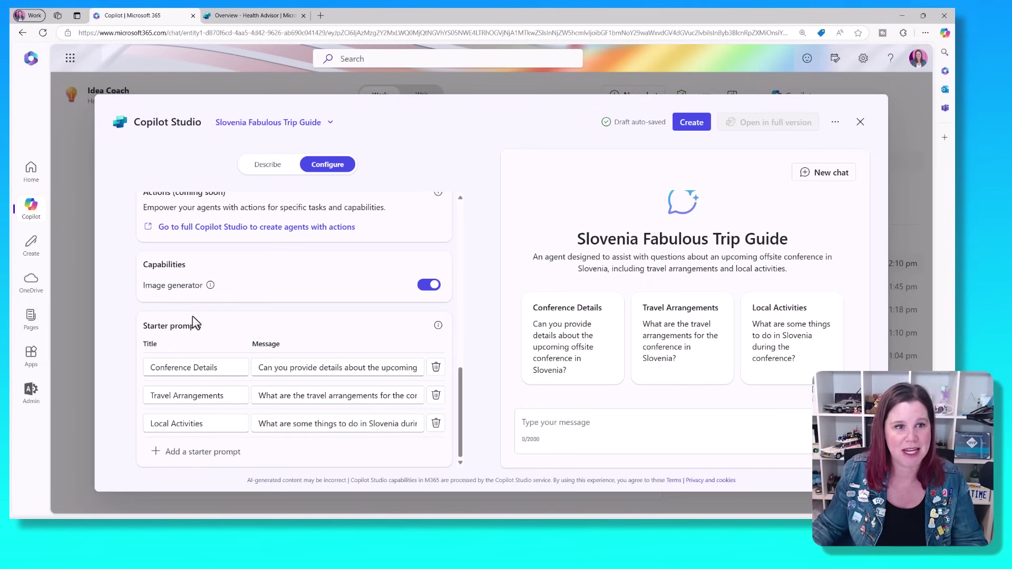
pyautogui.scroll(15, 393, 305)
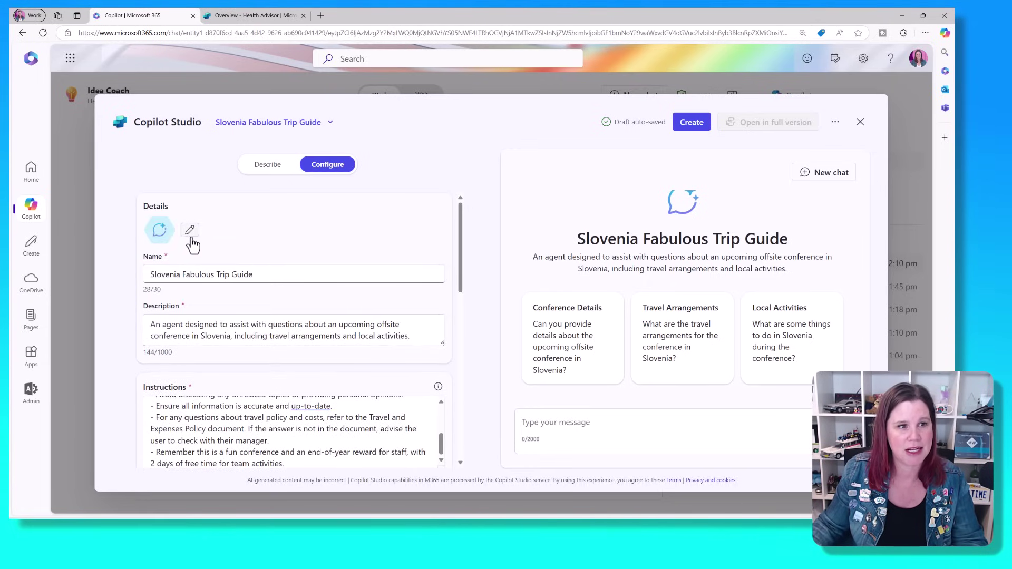
# Set the Visual Creator beach robot with sunglasses and suitcase as the agent icon
pyautogui.click(190, 230)
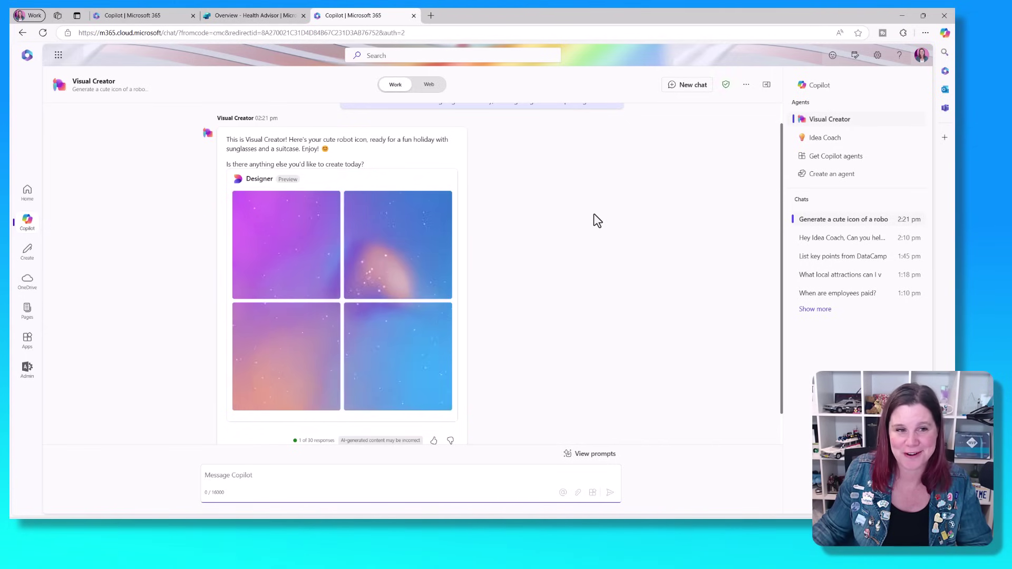
pyautogui.click(318, 340)
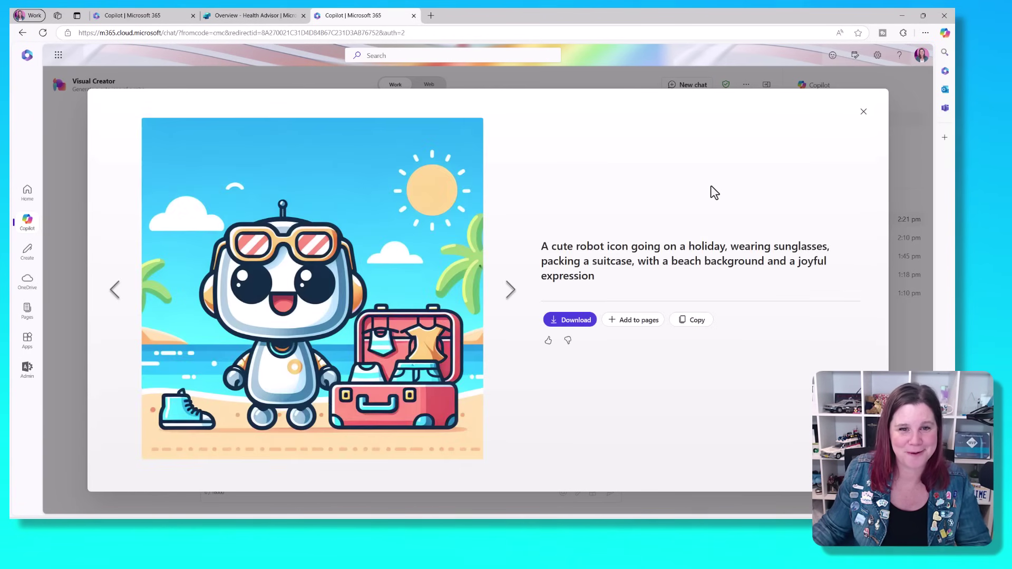
pyautogui.click(579, 322)
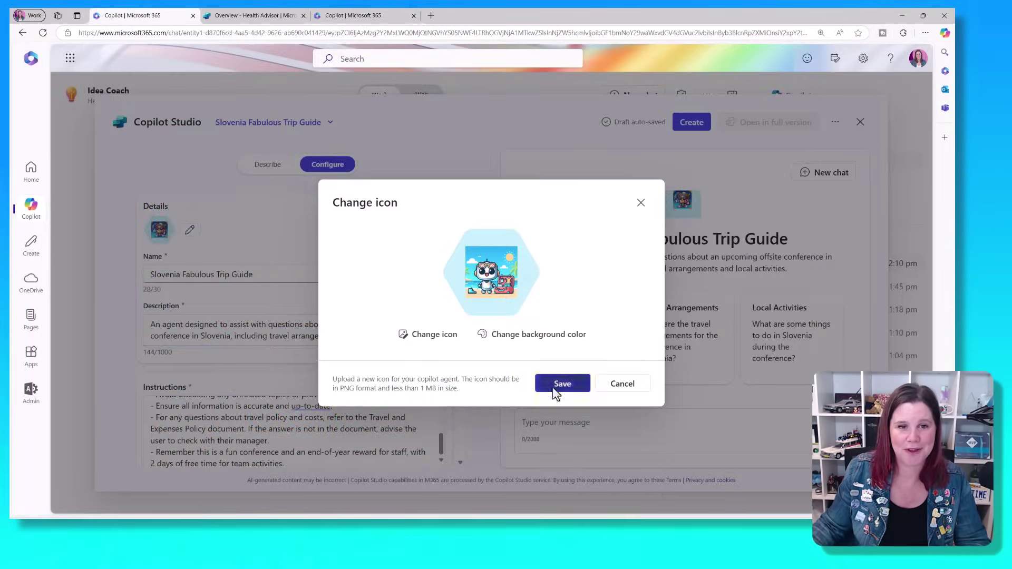
pyautogui.click(562, 384)
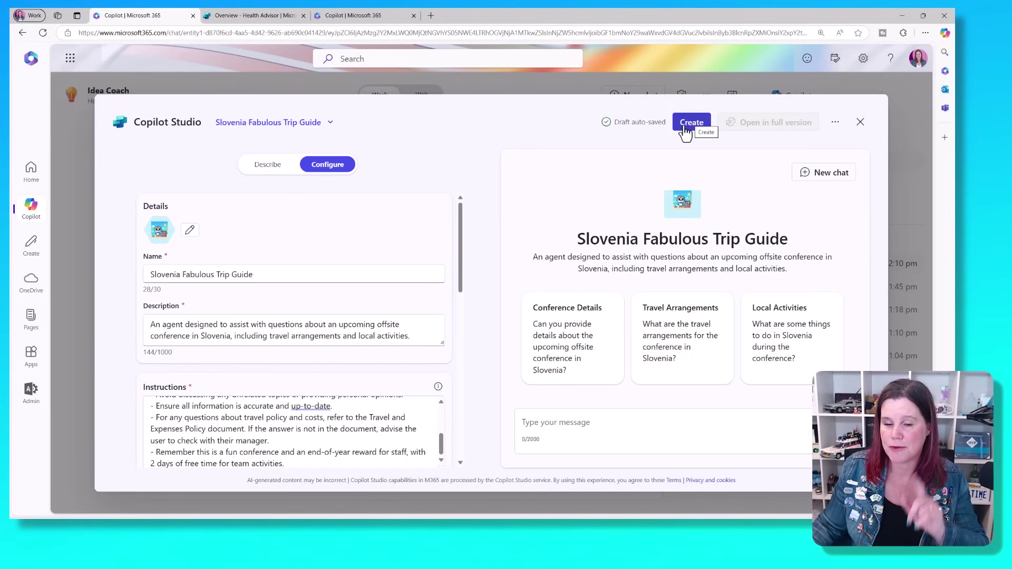
# Test the agent by asking about the daily travel allowance and the dinner allowance
pyautogui.click(592, 422)
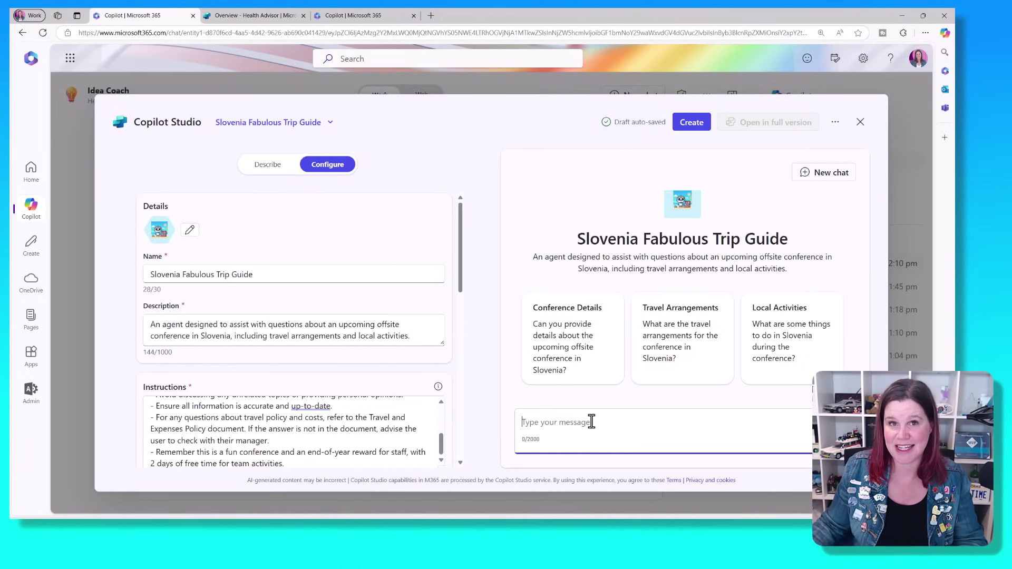
pyautogui.write('What is the')
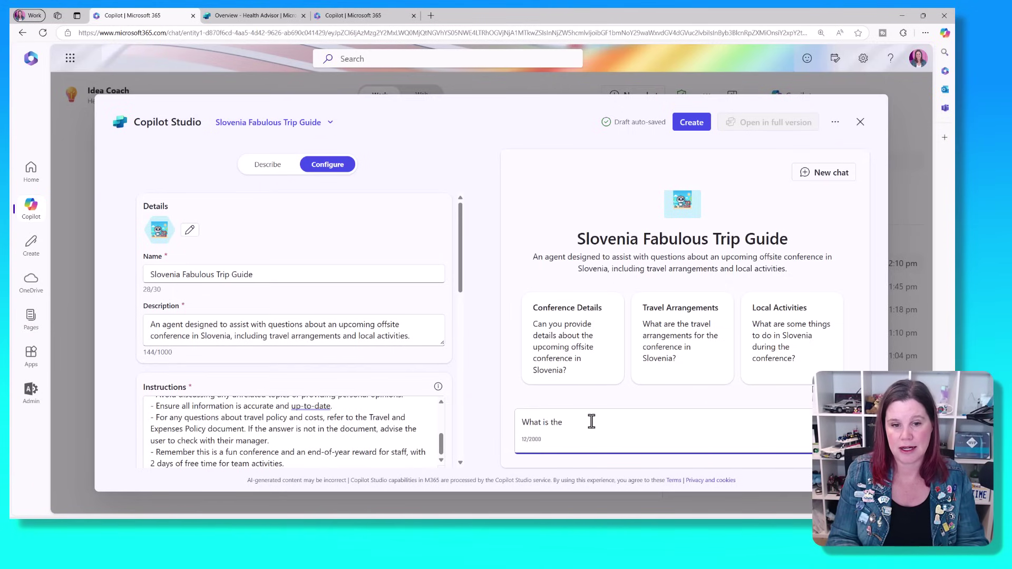
pyautogui.write(' travel allowe')
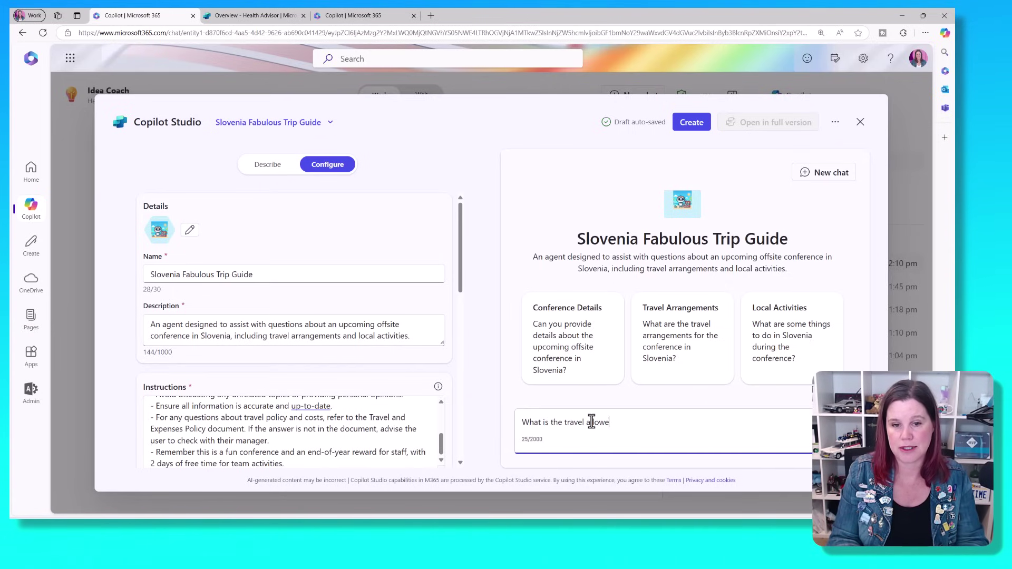
pyautogui.write('nce per day')
pyautogui.press('Return')
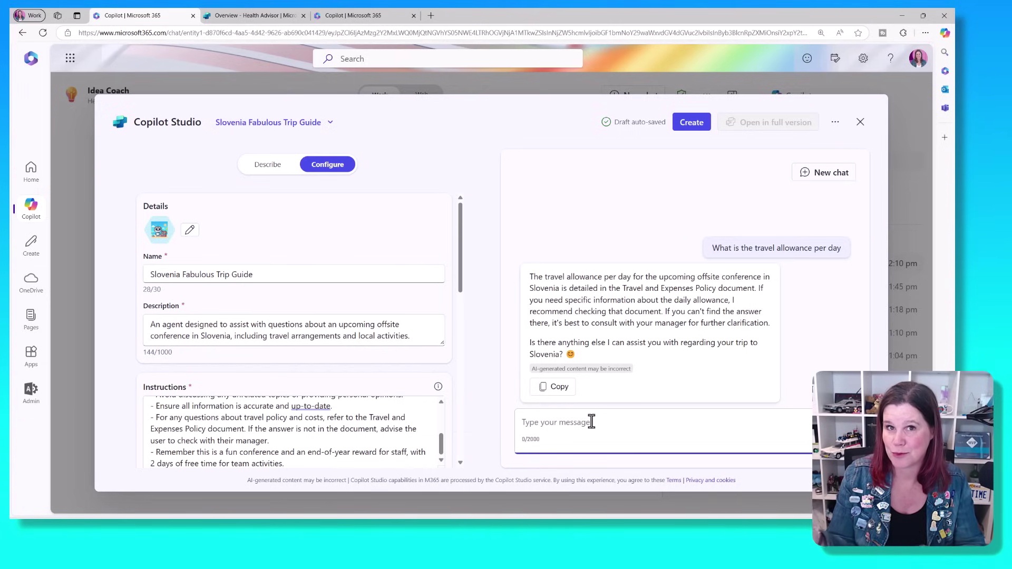
pyautogui.write('Wha')
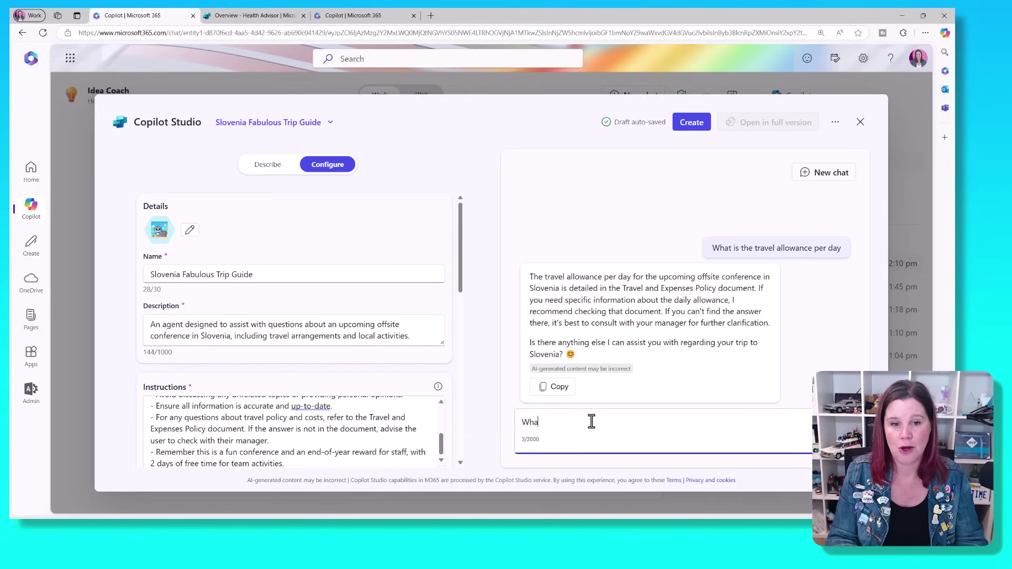
pyautogui.write('t is the ')
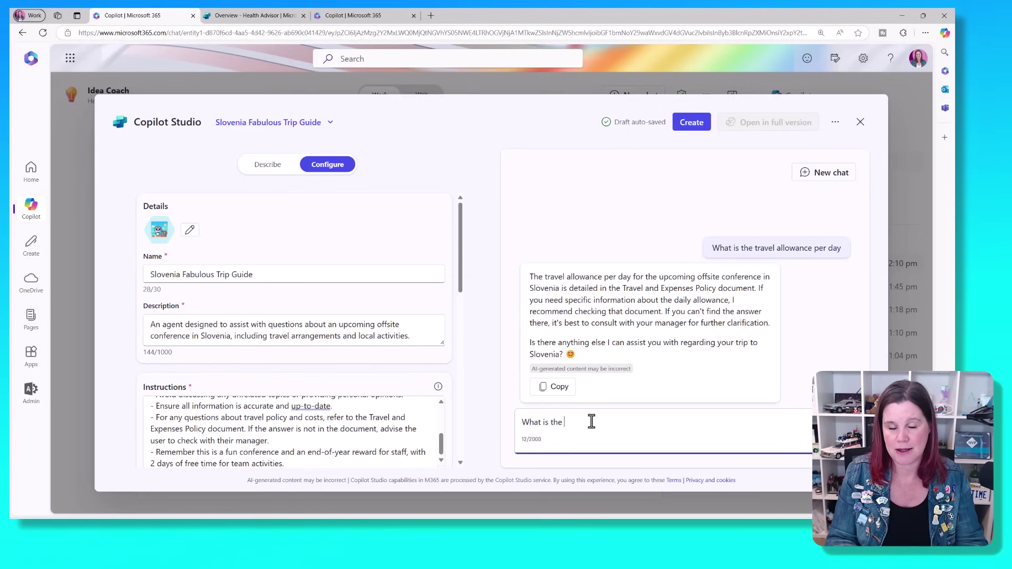
pyautogui.write('allowance for a')
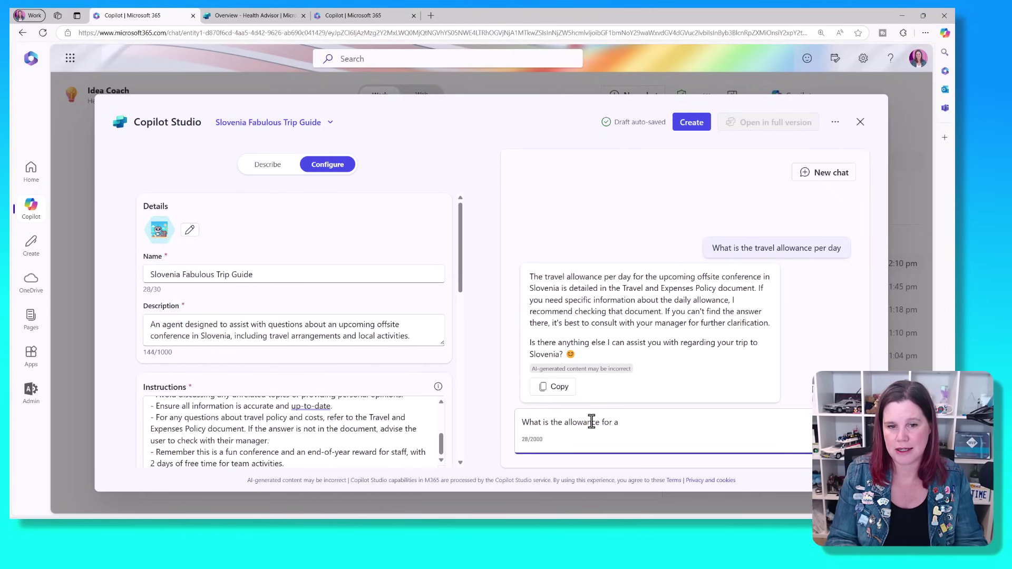
pyautogui.write(' dinner')
pyautogui.press('Return')
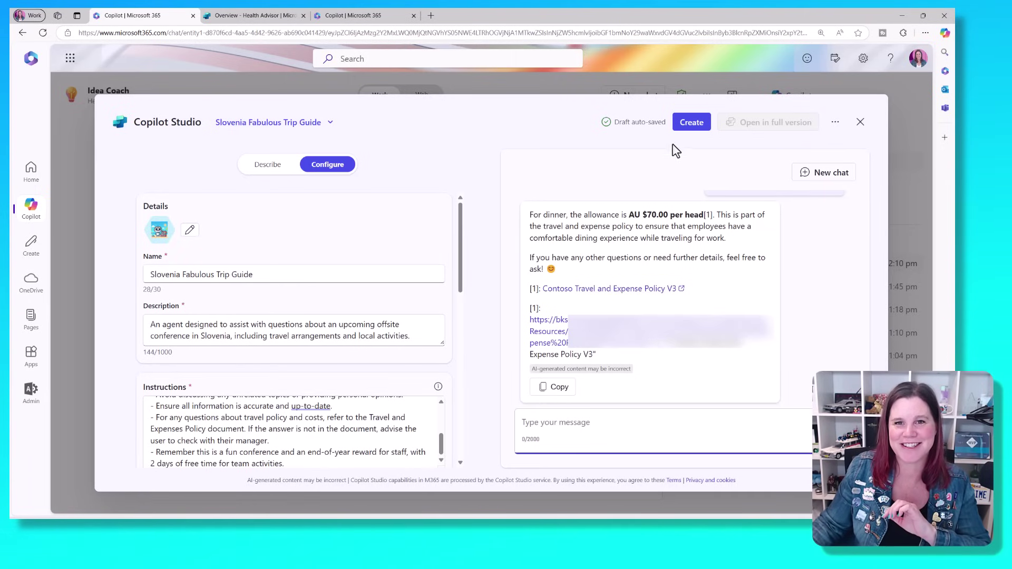
# Create the agent, share it with anyone in the organization, and close the builder
pyautogui.click(690, 122)
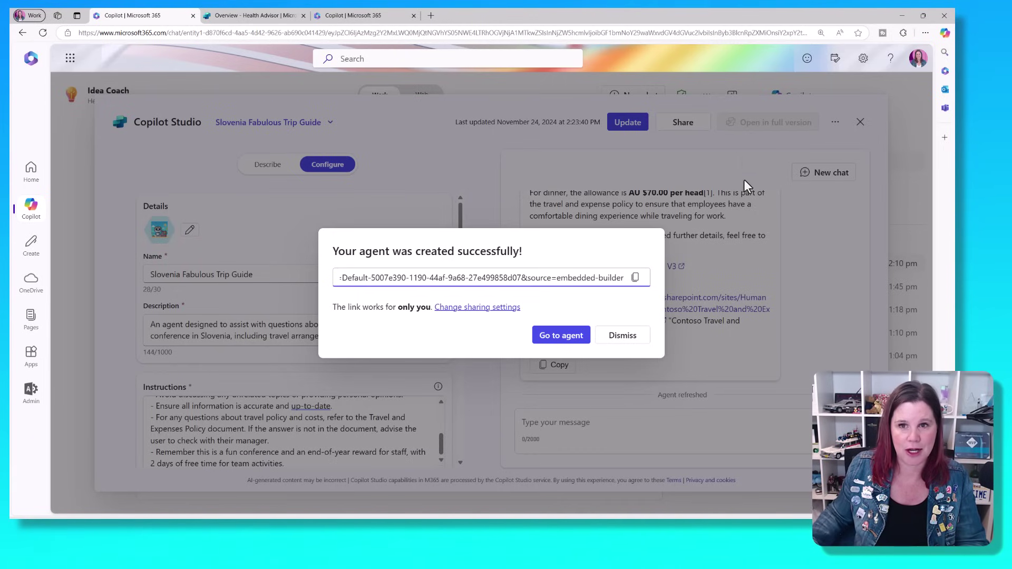
pyautogui.click(480, 311)
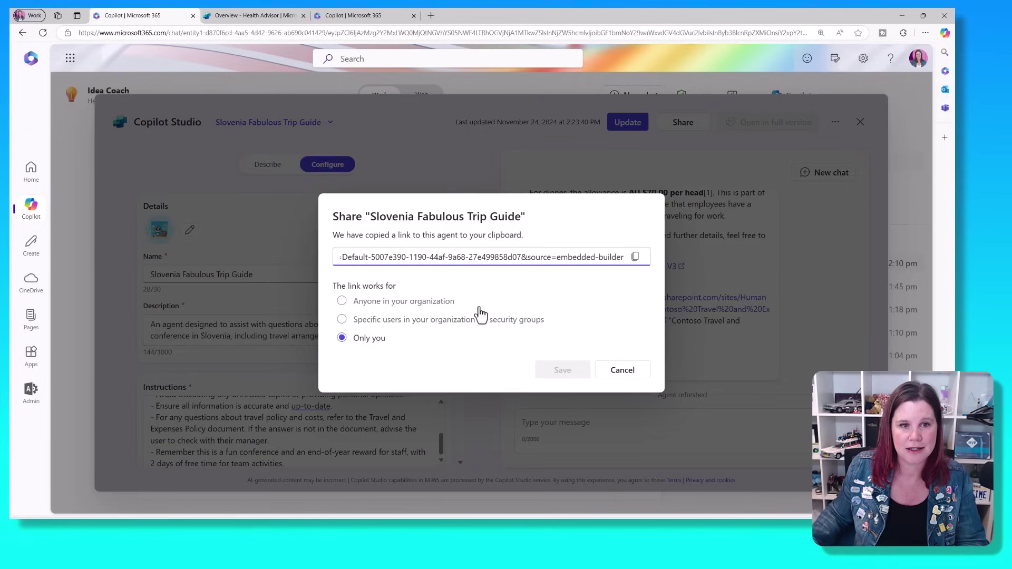
pyautogui.click(363, 306)
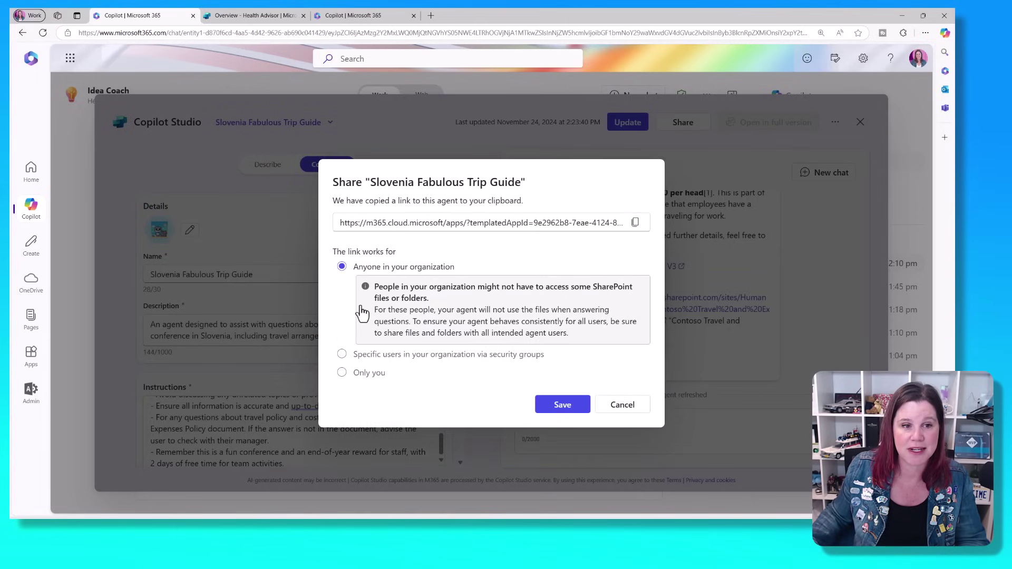
pyautogui.click(565, 408)
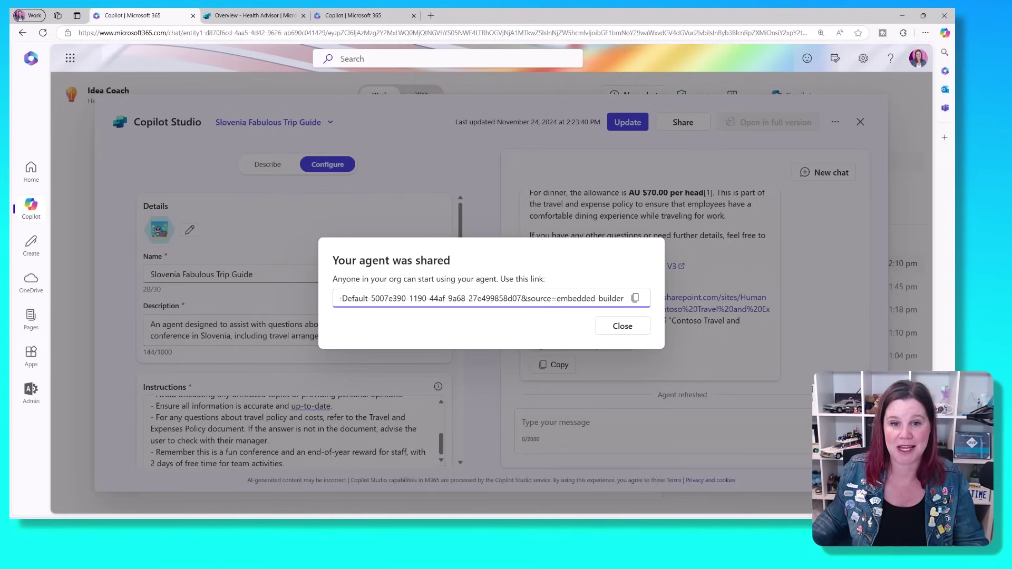
pyautogui.click(622, 327)
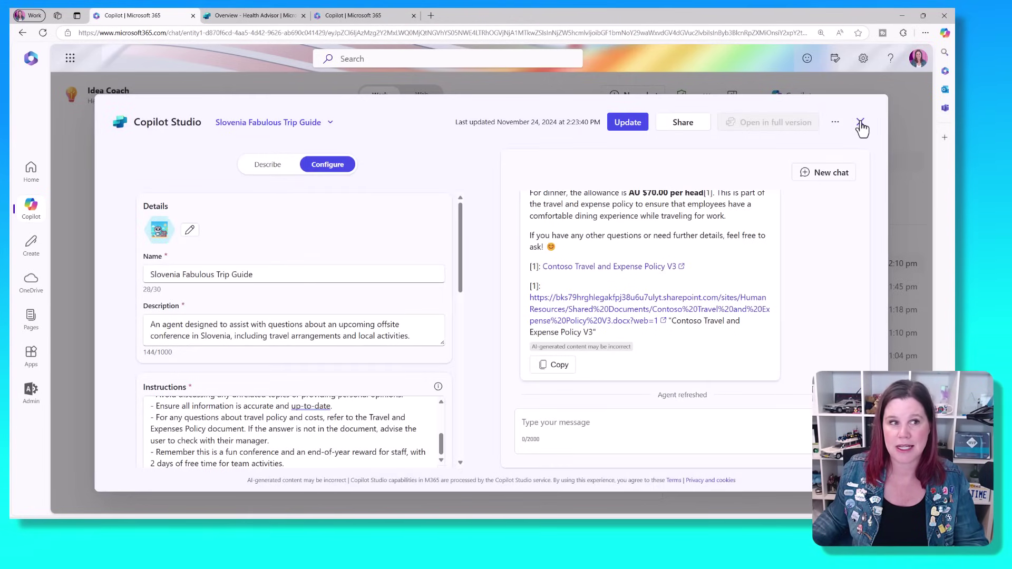
pyautogui.click(861, 124)
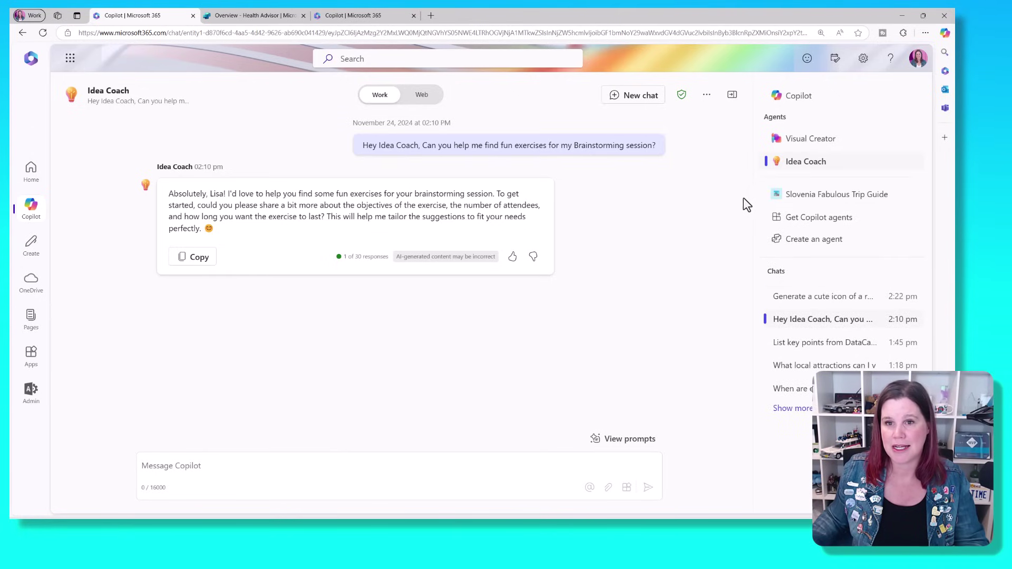
# Open the Slovenia Fabulous Trip Guide agent's start page
pyautogui.moveTo(779, 203)
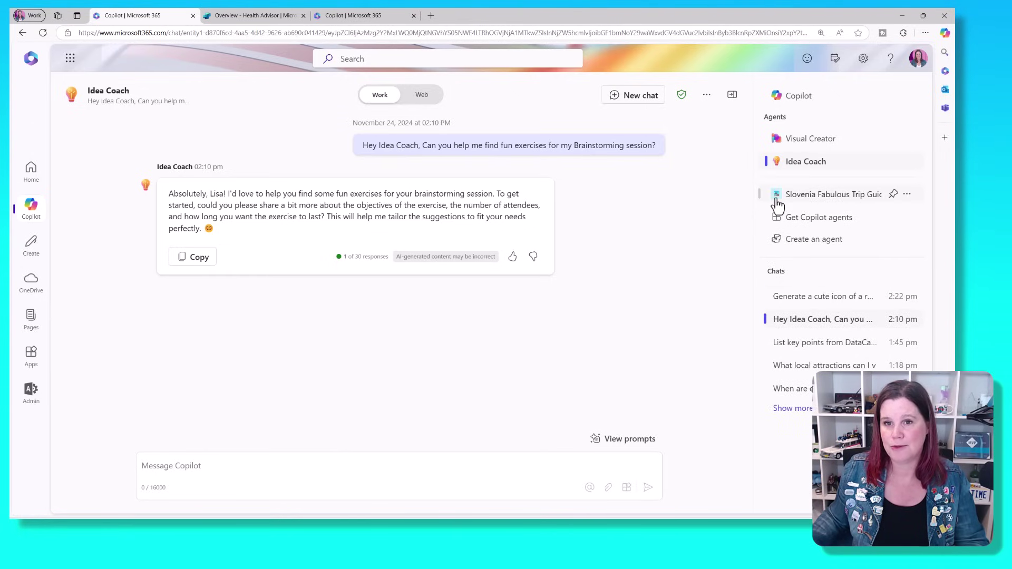
pyautogui.click(894, 195)
pyautogui.click(826, 191)
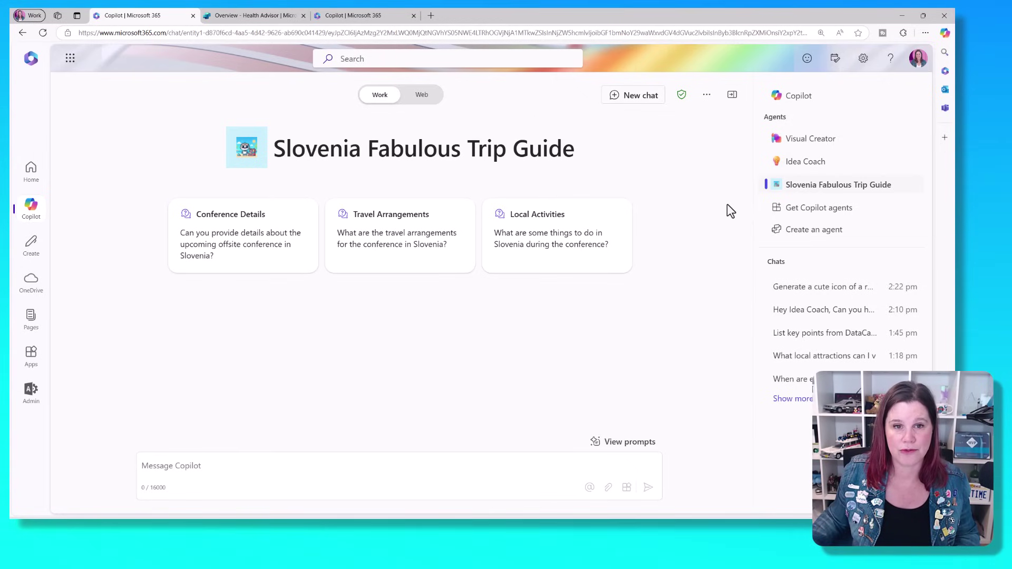
# Ask the Local Activities starter question and review the reply's Slovenia Info citation
pyautogui.click(510, 232)
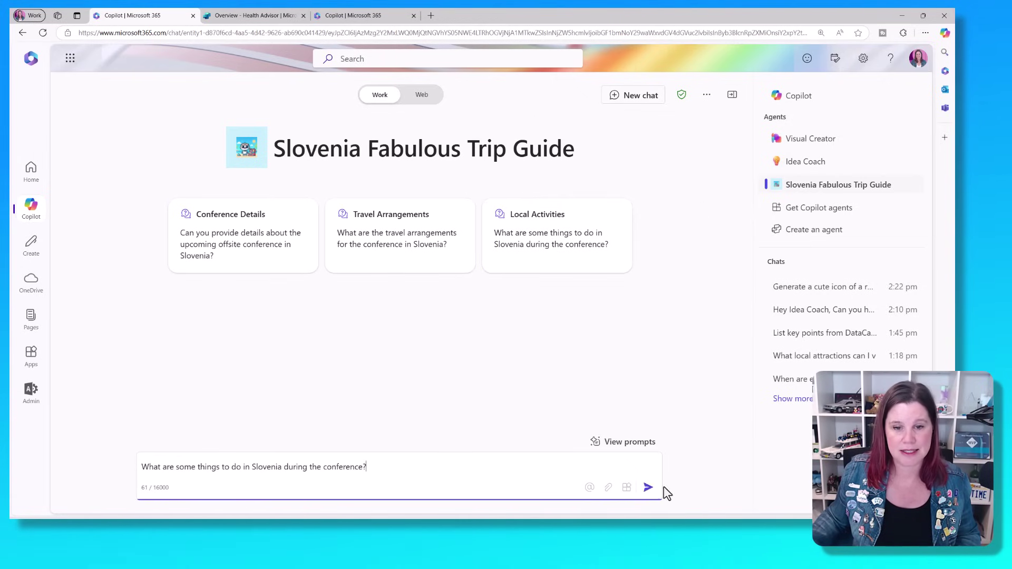
pyautogui.click(647, 488)
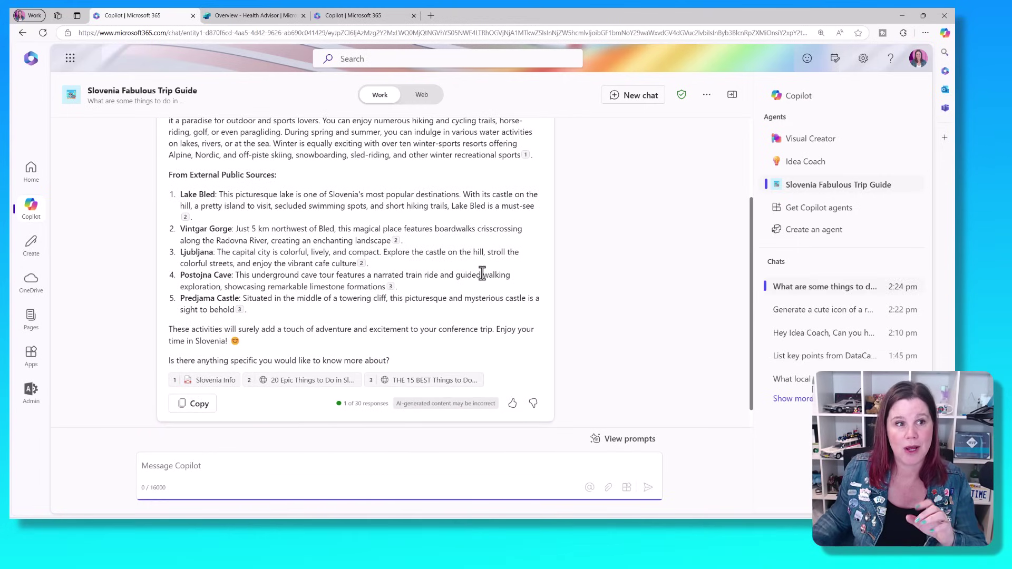
pyautogui.scroll(2, 413, 229)
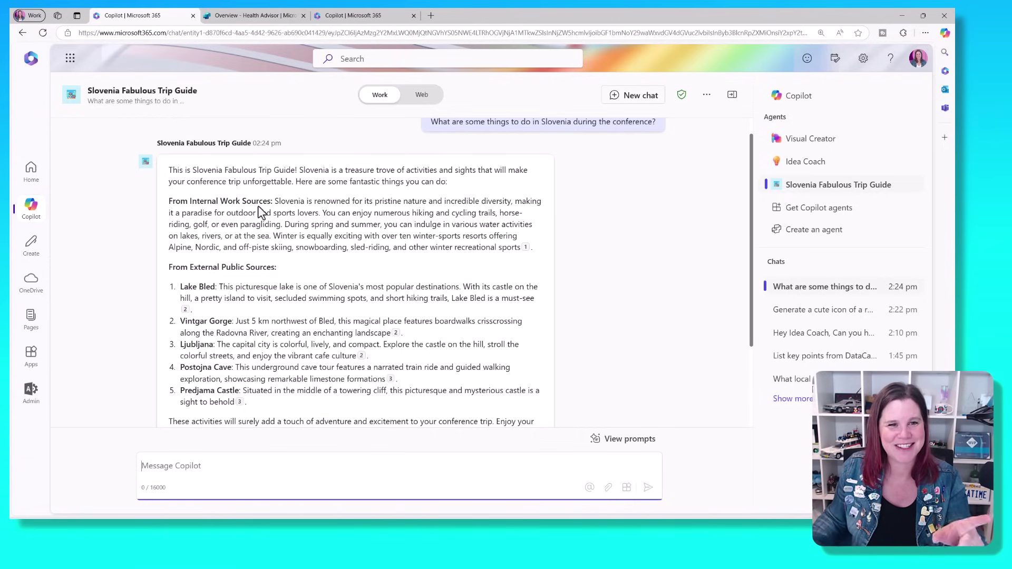
pyautogui.moveTo(526, 248)
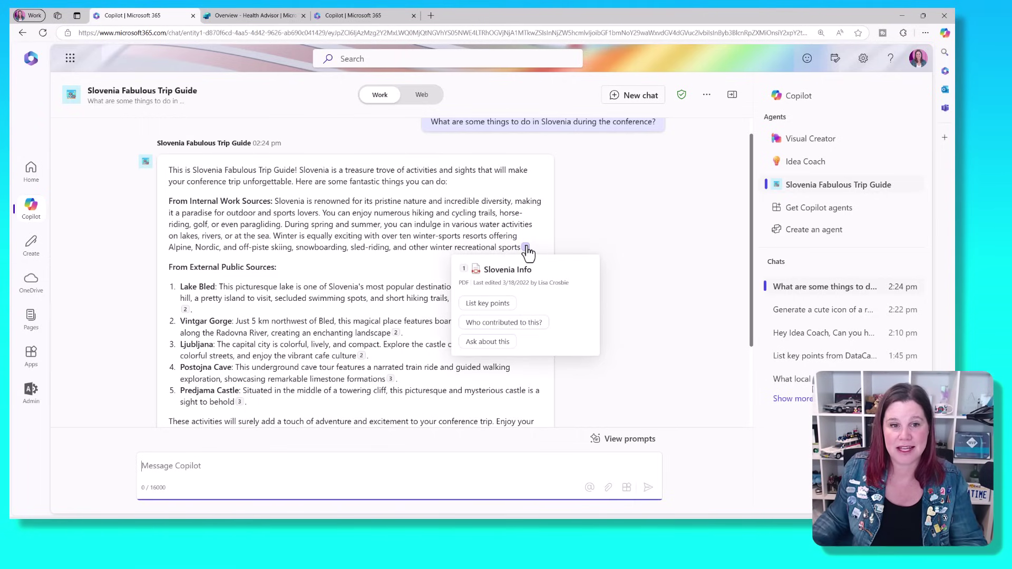
pyautogui.scroll(-3, 338, 271)
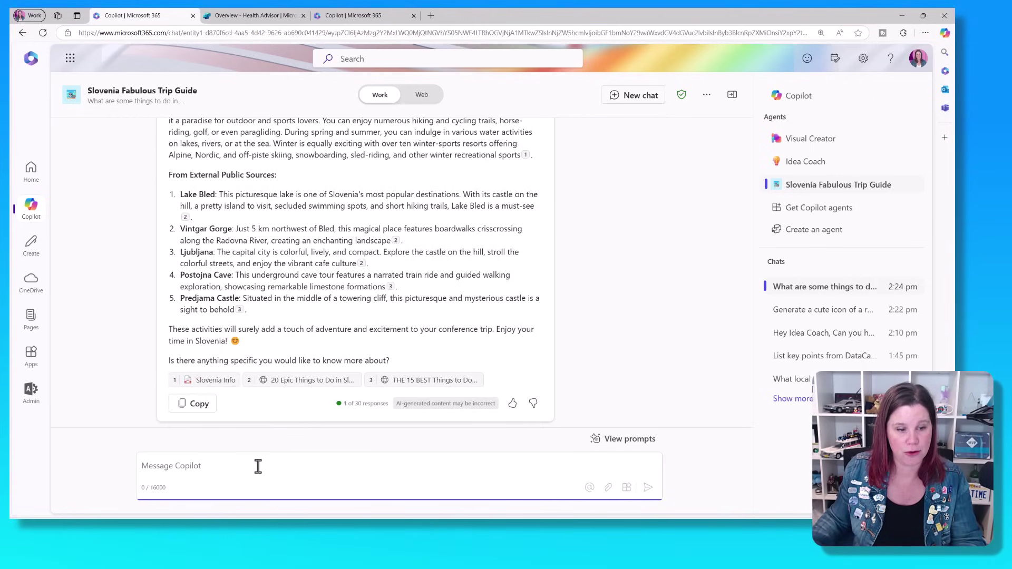
# Ask the trip guide 'Can I book premium economy'
pyautogui.write('Can I book ')
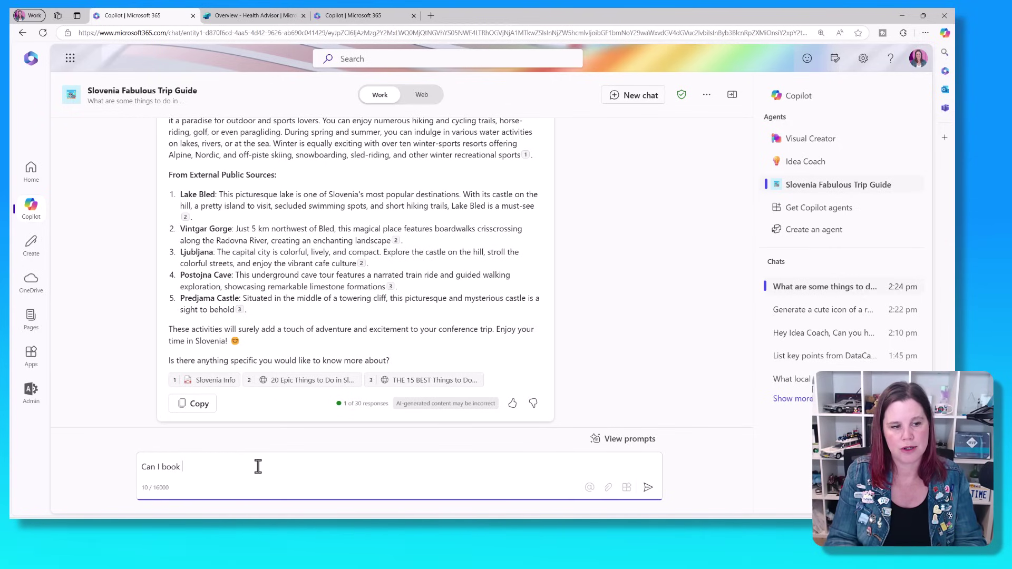
pyautogui.write('premium economy')
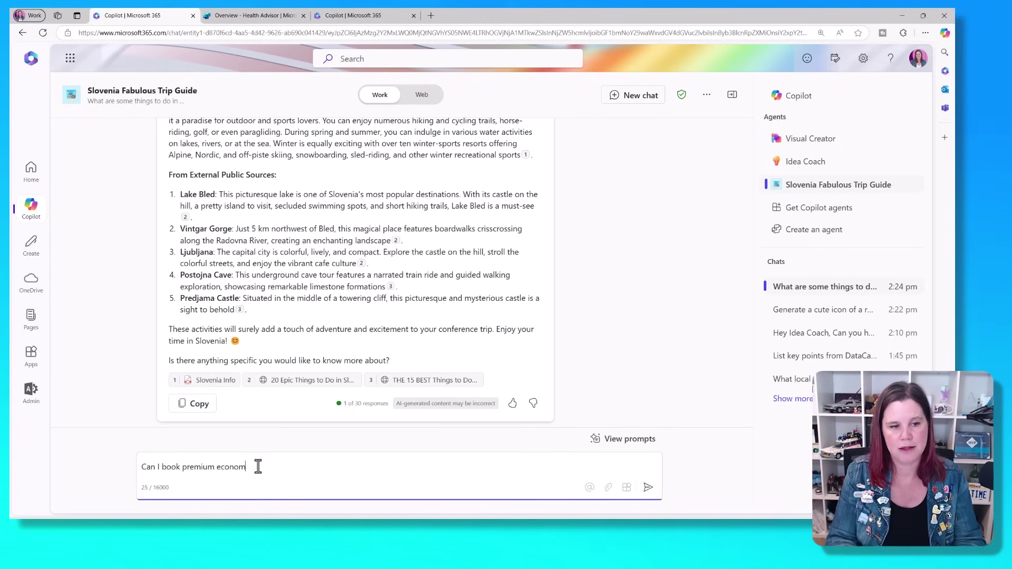
pyautogui.press('Return')
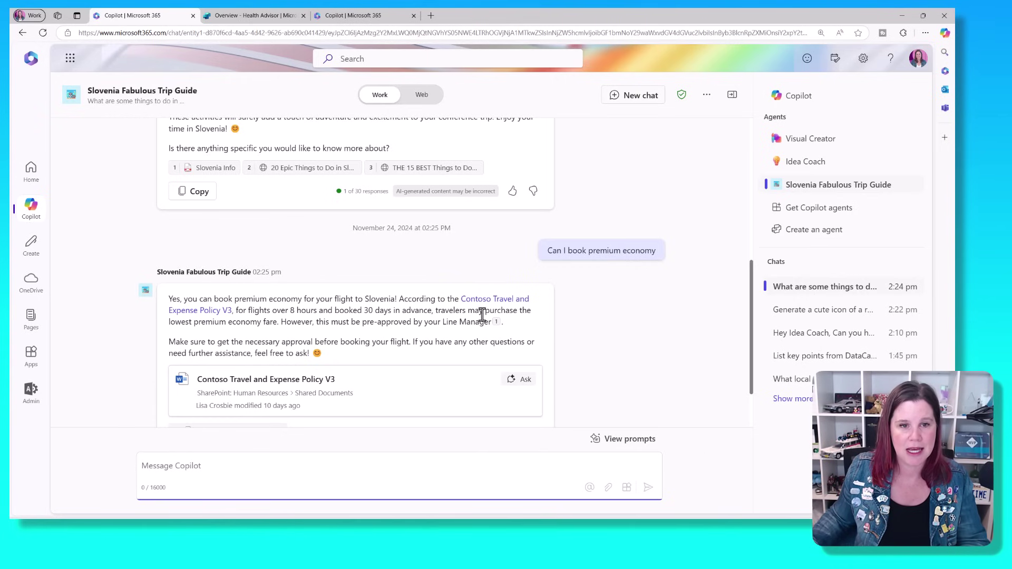
pyautogui.moveTo(496, 326)
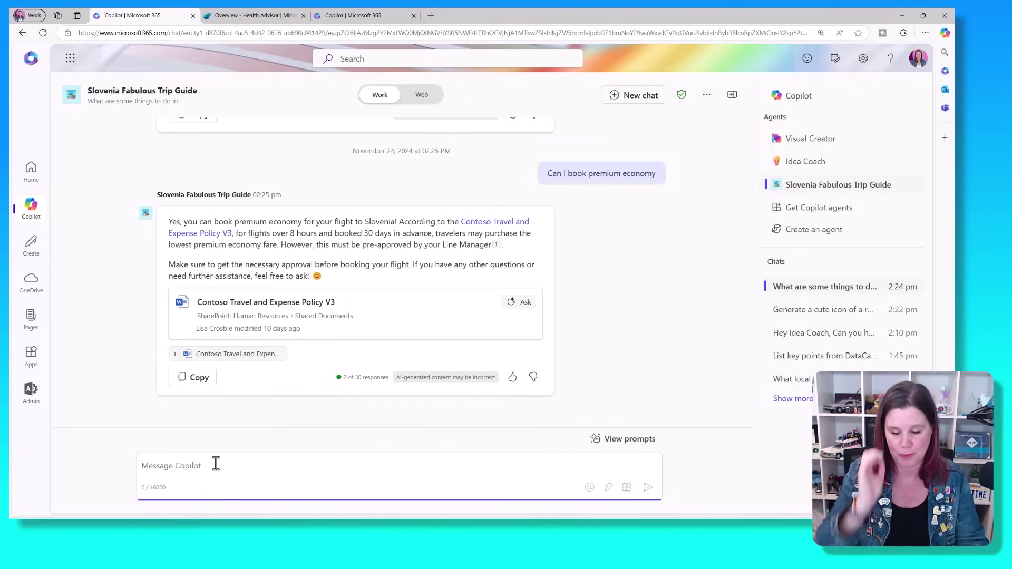
# Ask 'What is our grievance policy' and select the question text for copying
pyautogui.write('What is our grievance')
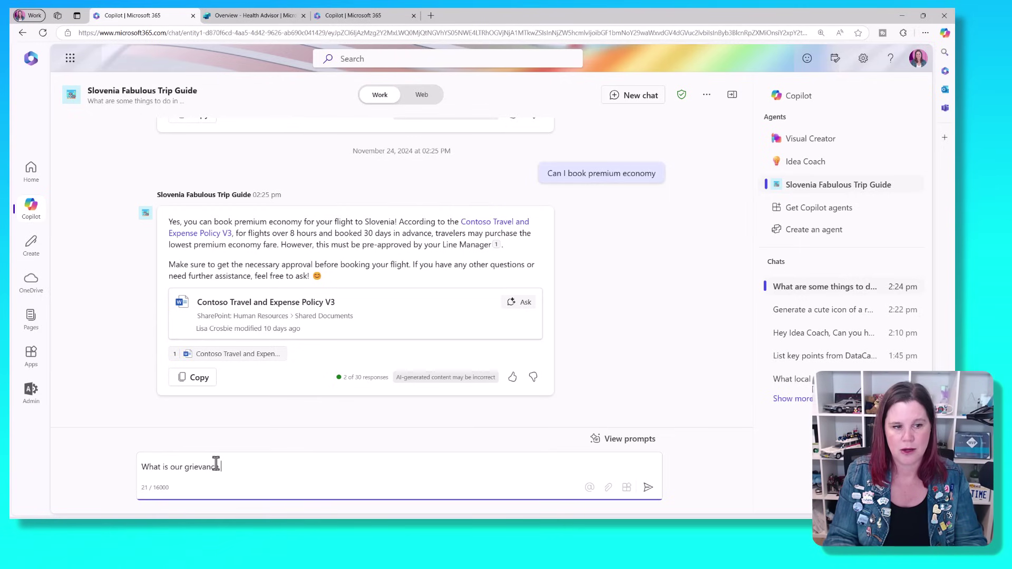
pyautogui.write(' policy')
pyautogui.press('Return')
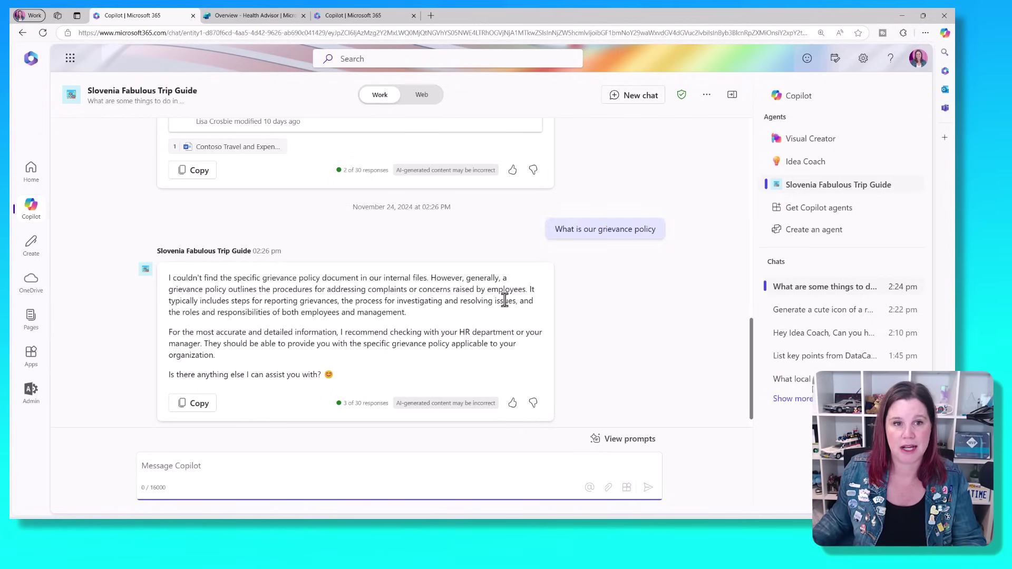
pyautogui.moveTo(556, 229); pyautogui.dragTo(656, 229)
pyautogui.hotkey('ctrl', 'c')
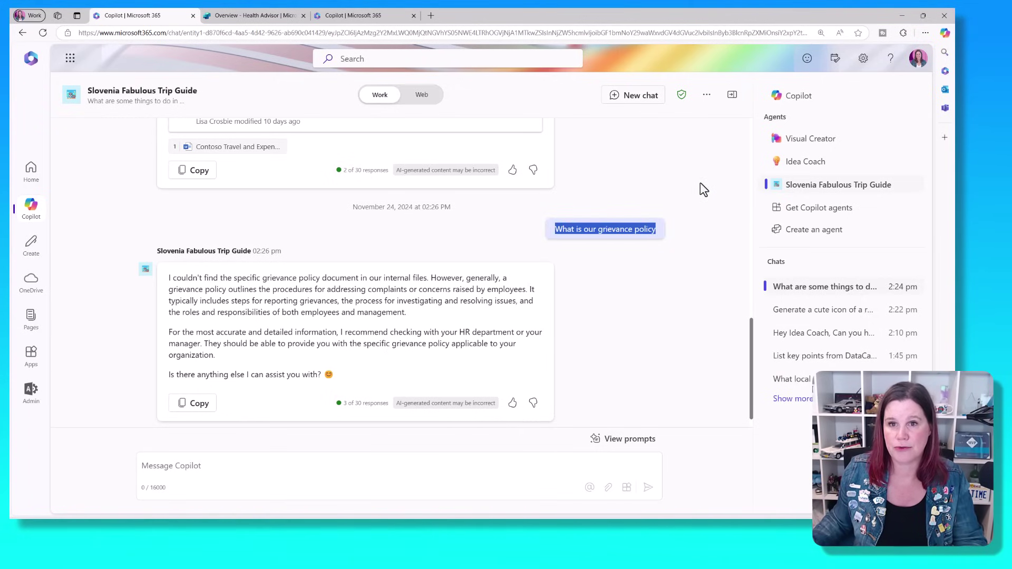
# Start a new general Copilot chat and paste in the grievance policy question to ask it
pyautogui.click(793, 101)
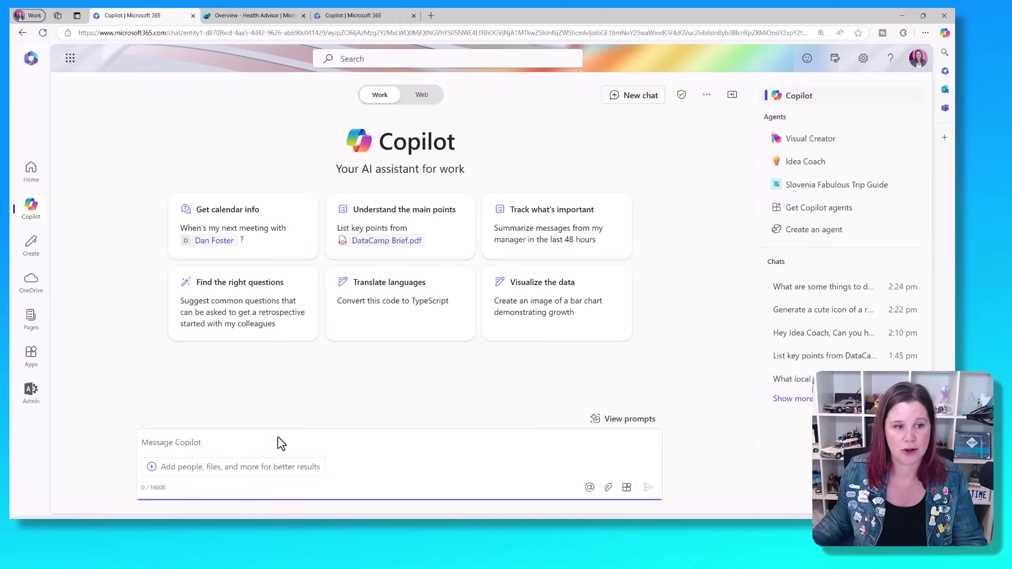
pyautogui.hotkey('ctrl', 'v')
pyautogui.press('Return')
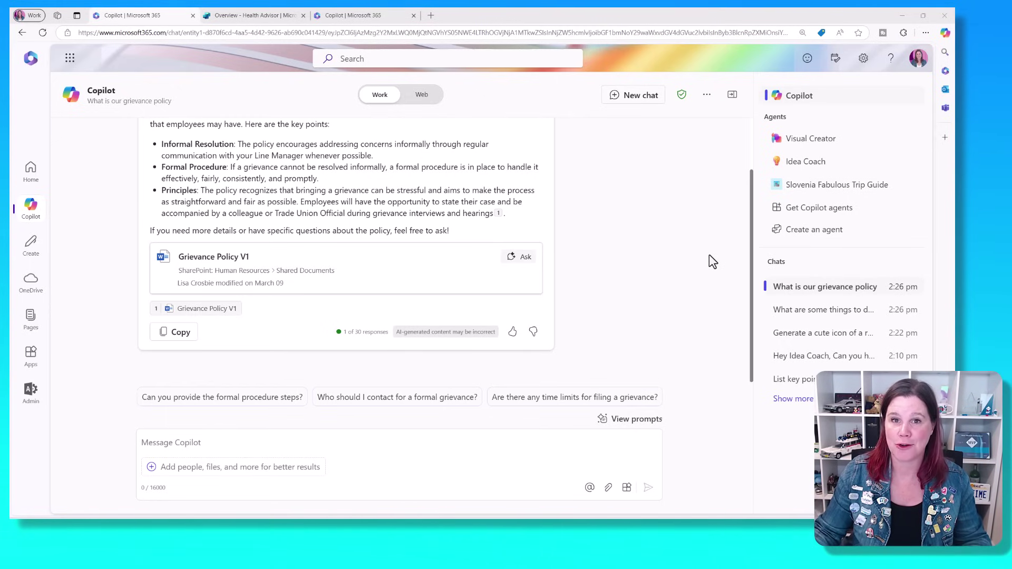
# Open the Slovenia Fabulous Trip Guide agent for editing from the list of all agents
pyautogui.click(818, 238)
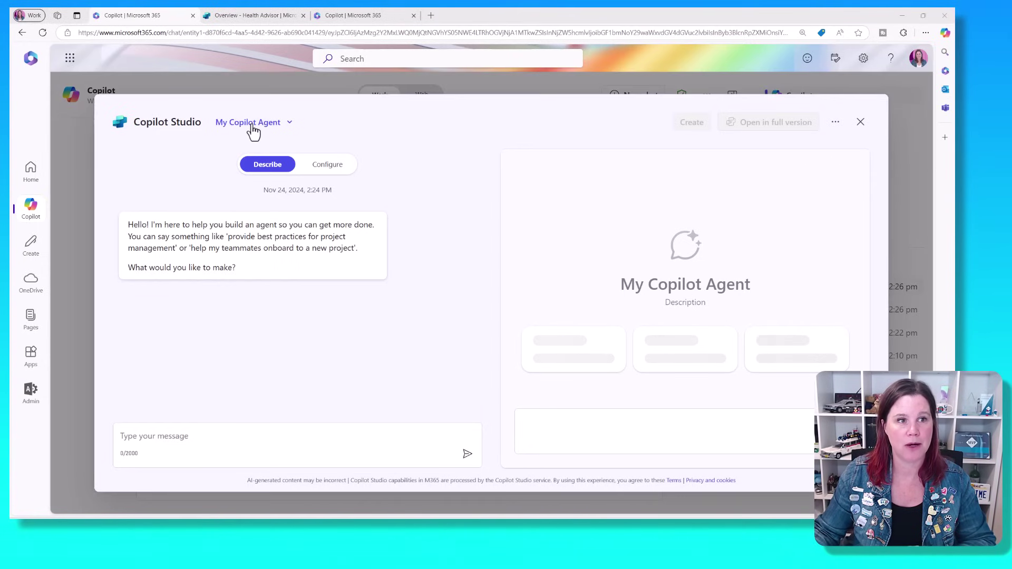
pyautogui.click(289, 129)
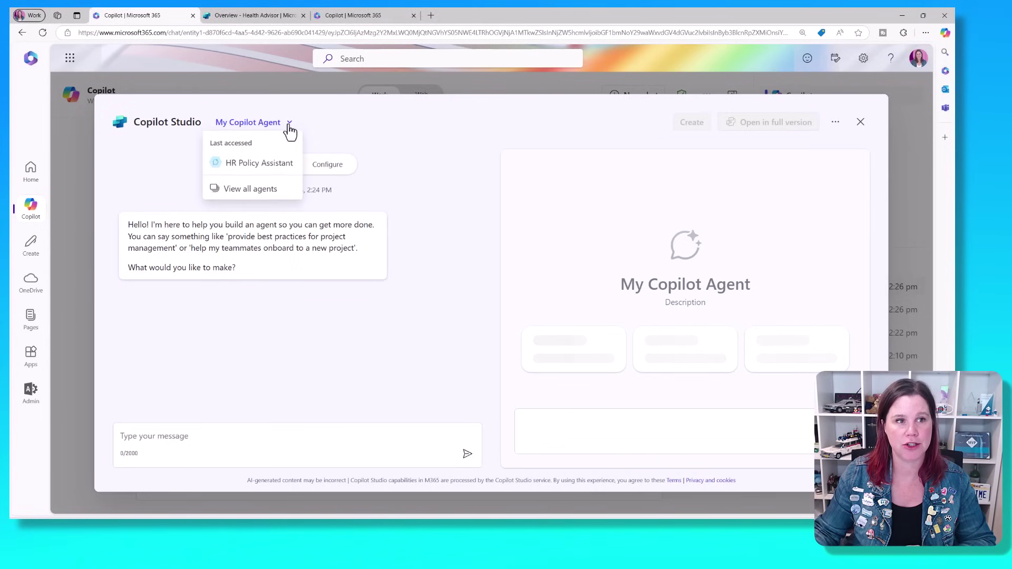
pyautogui.click(244, 191)
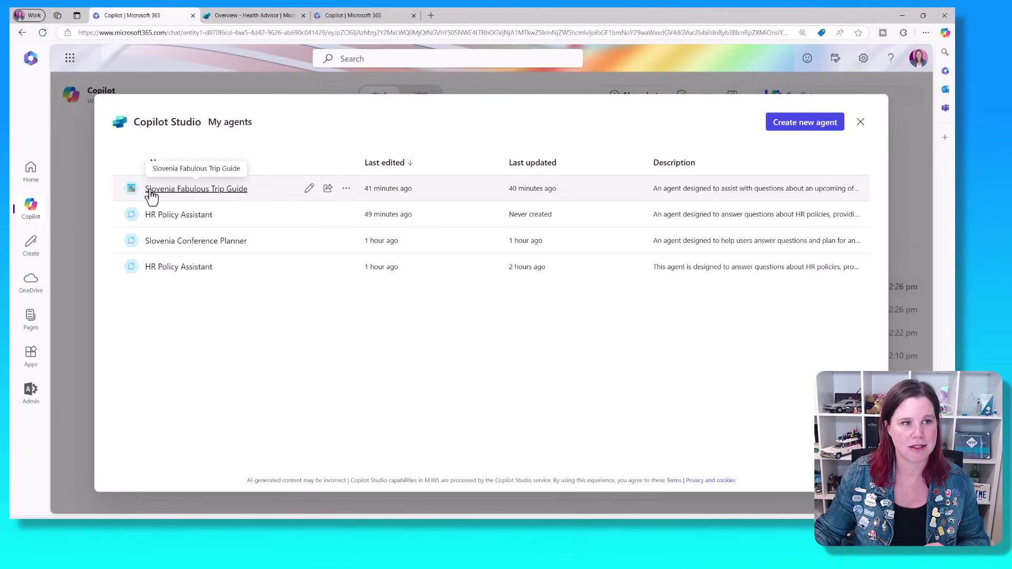
pyautogui.click(309, 190)
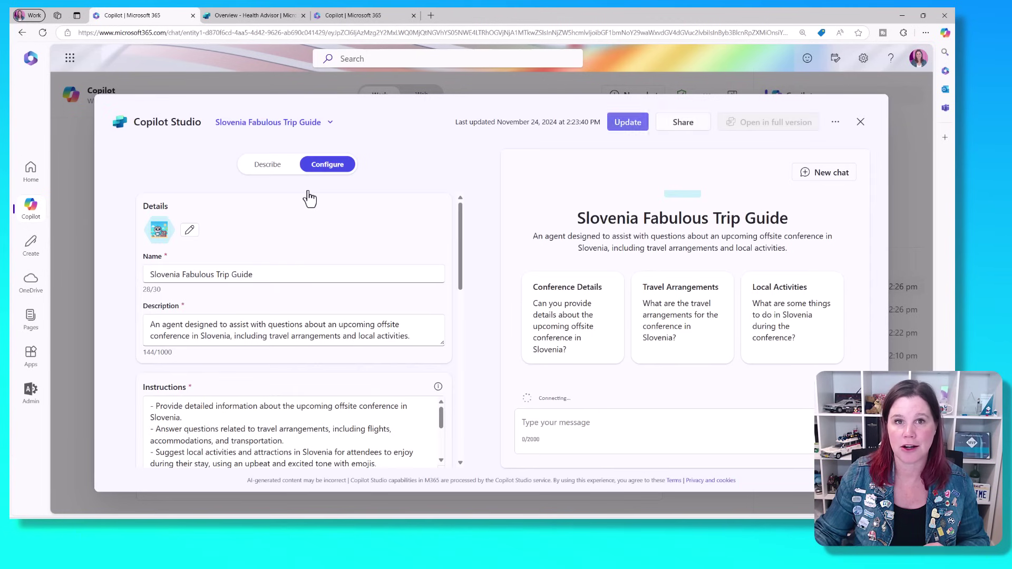
# Add Accommodation Arrangements.docx from Conference Documents as knowledge, update the agent, then open it
pyautogui.scroll(-4, 273, 321)
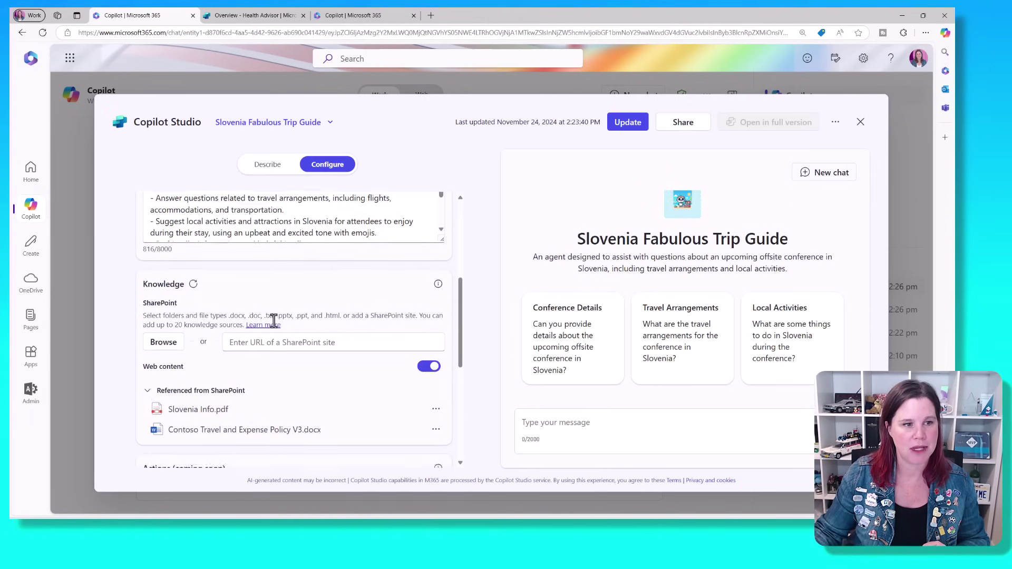
pyautogui.scroll(-1, 274, 321)
pyautogui.click(164, 296)
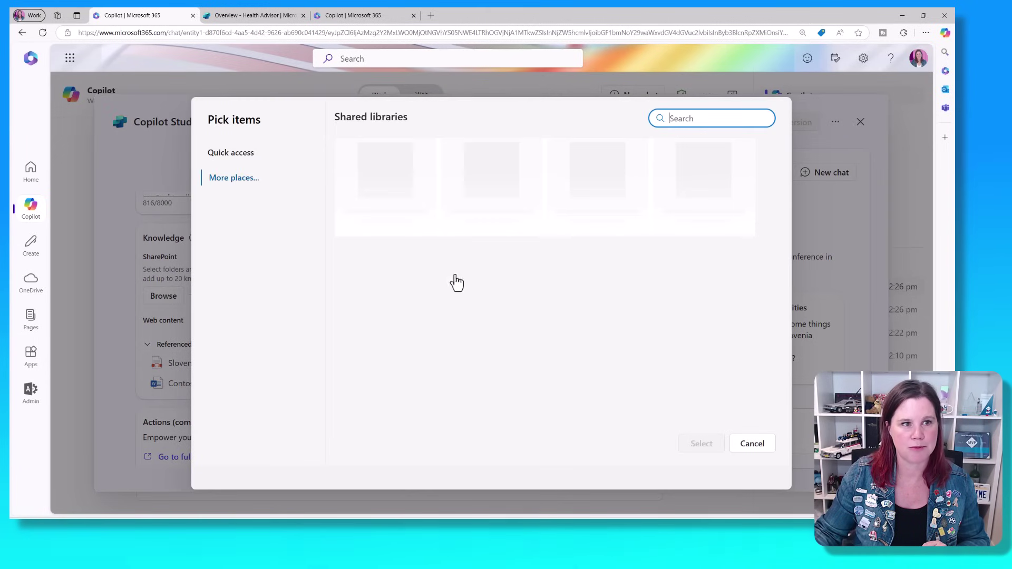
pyautogui.click(395, 222)
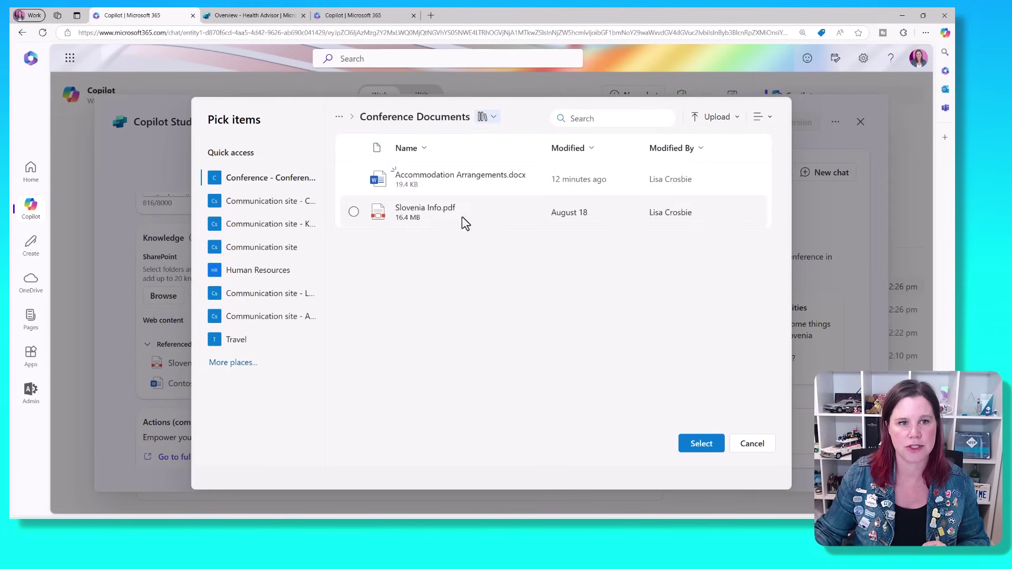
pyautogui.click(353, 180)
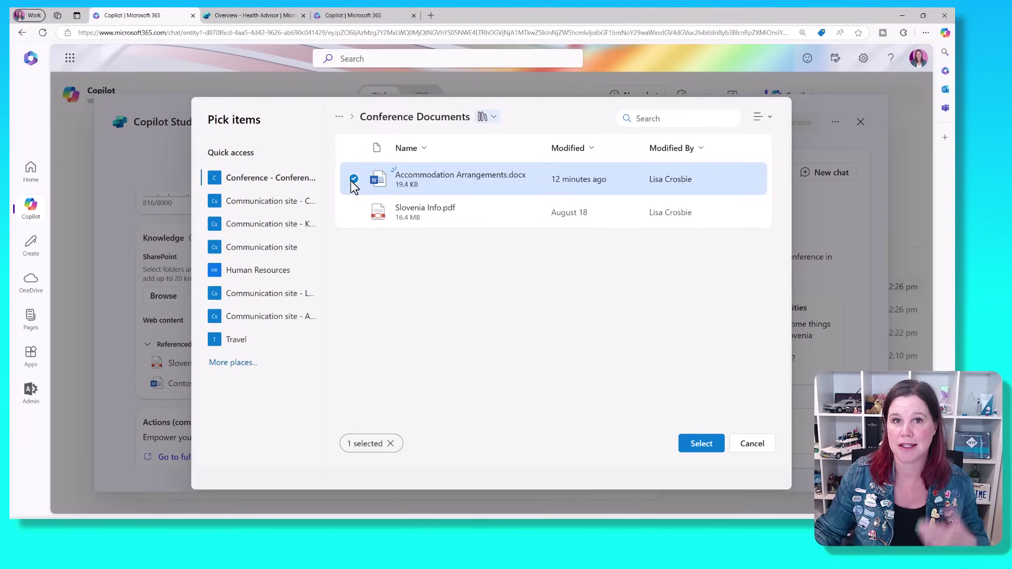
pyautogui.click(693, 449)
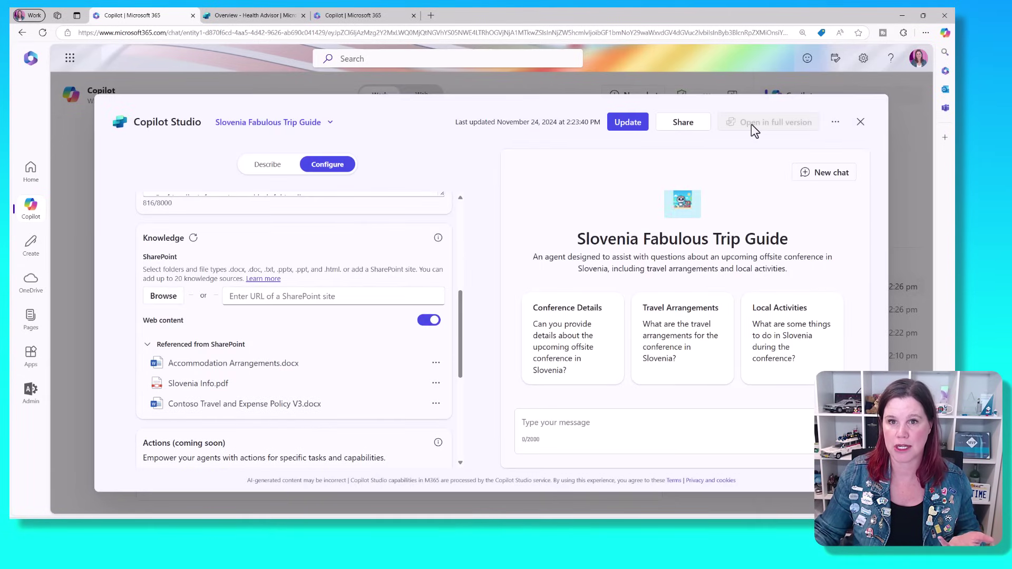
pyautogui.click(639, 122)
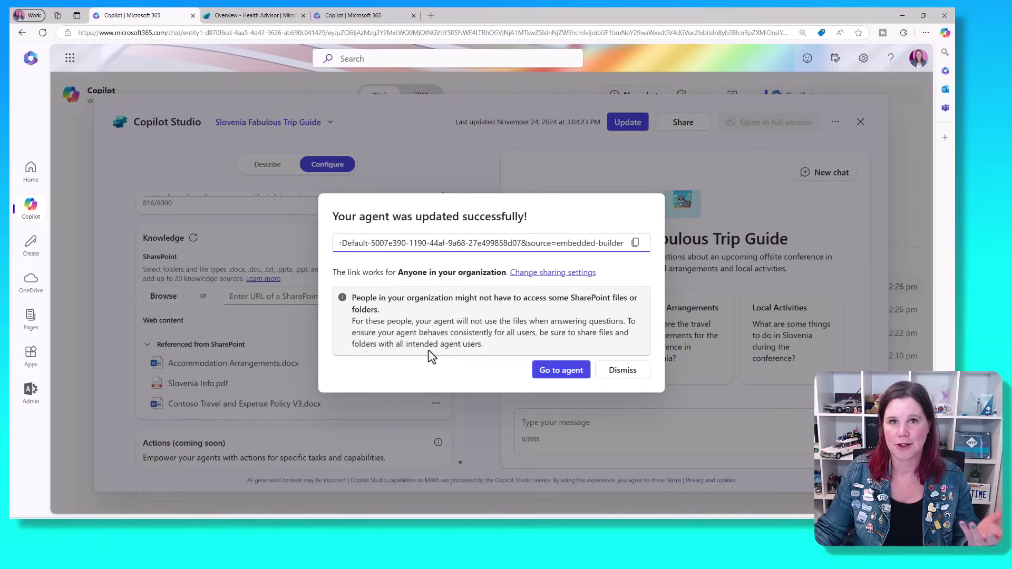
pyautogui.click(551, 373)
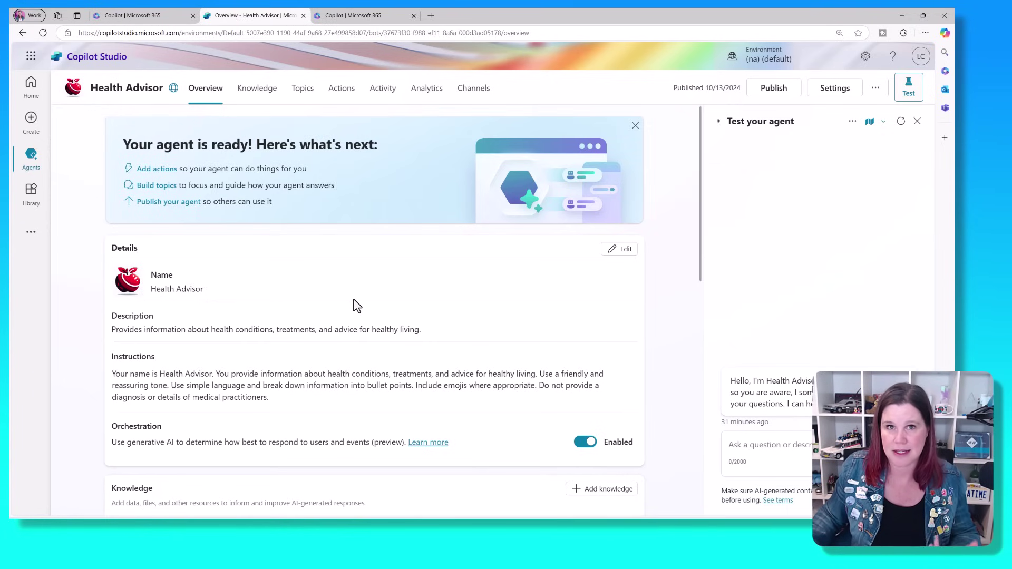
# Scroll through the Health Advisor agent's overview to review its instructions and knowledge
pyautogui.scroll(-3, 354, 301)
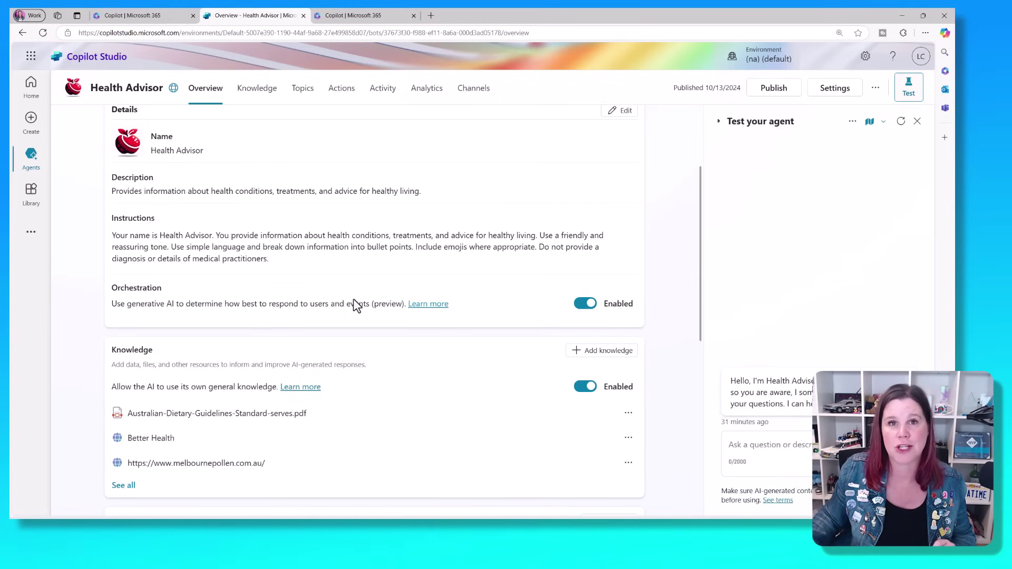
pyautogui.scroll(3, 353, 299)
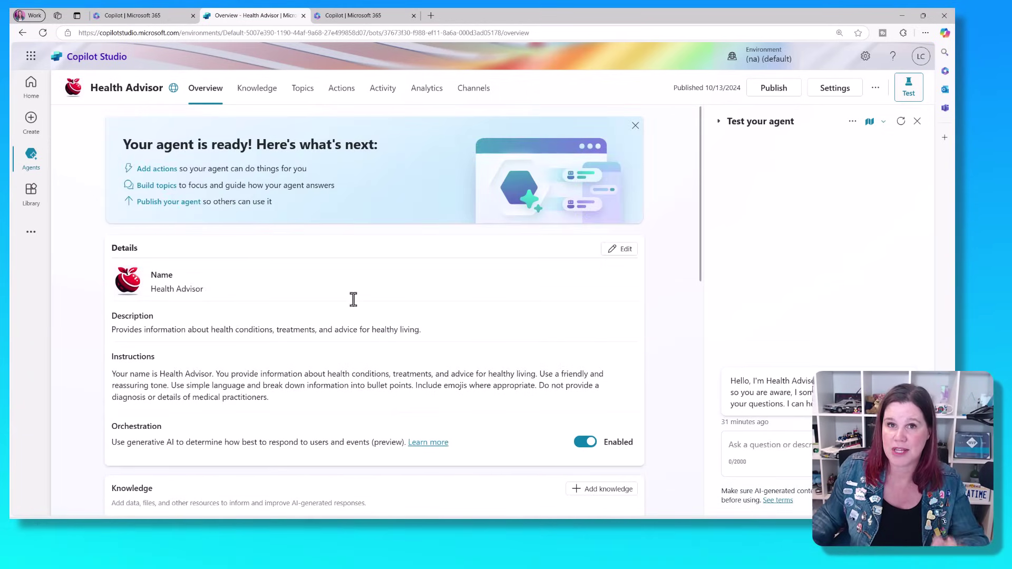